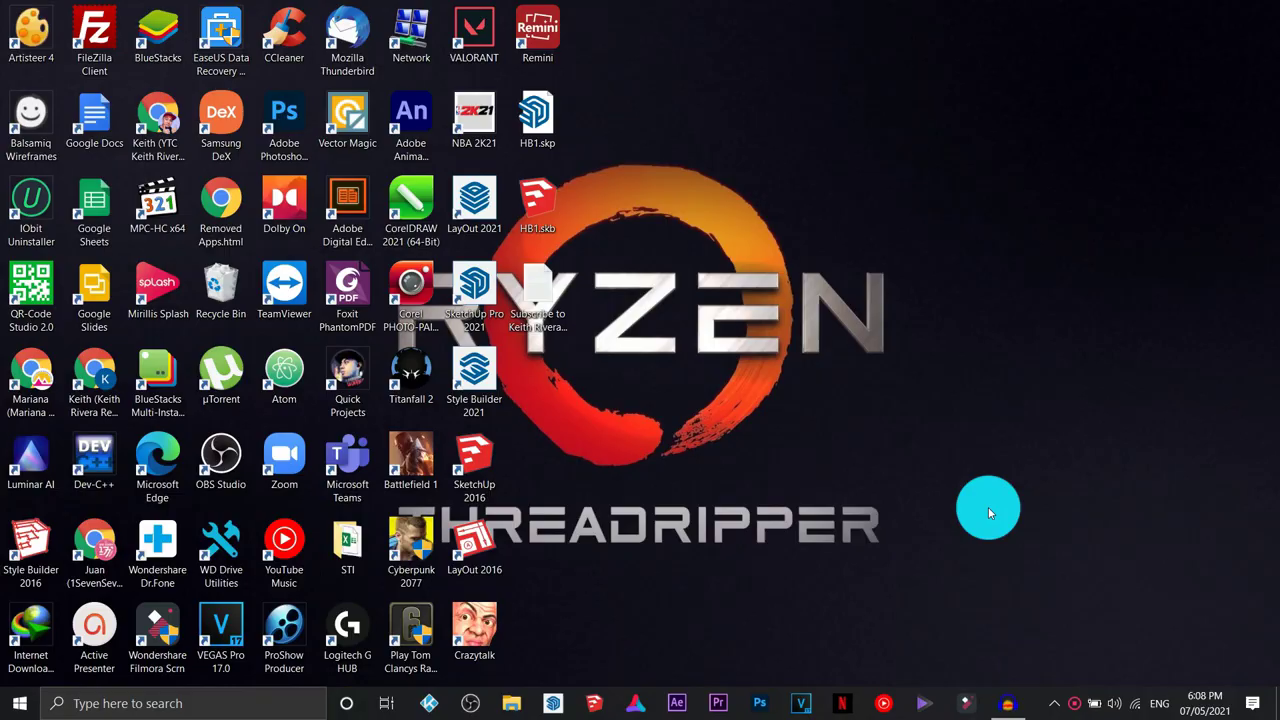
- Bring the empty Audacity project window to the front from the taskbar
click(1010, 703)
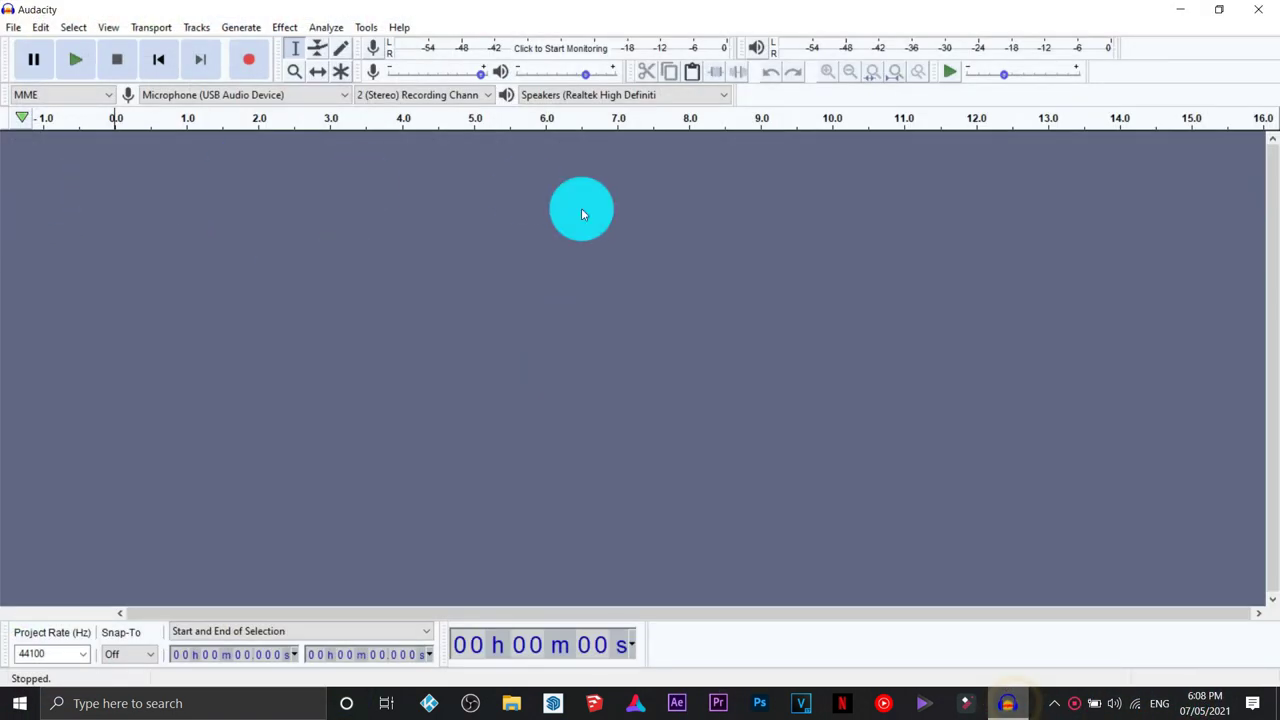
- Launch Google Chrome from the Start search and choose a browser profile
key(super)
text(chrome)
key(Return)
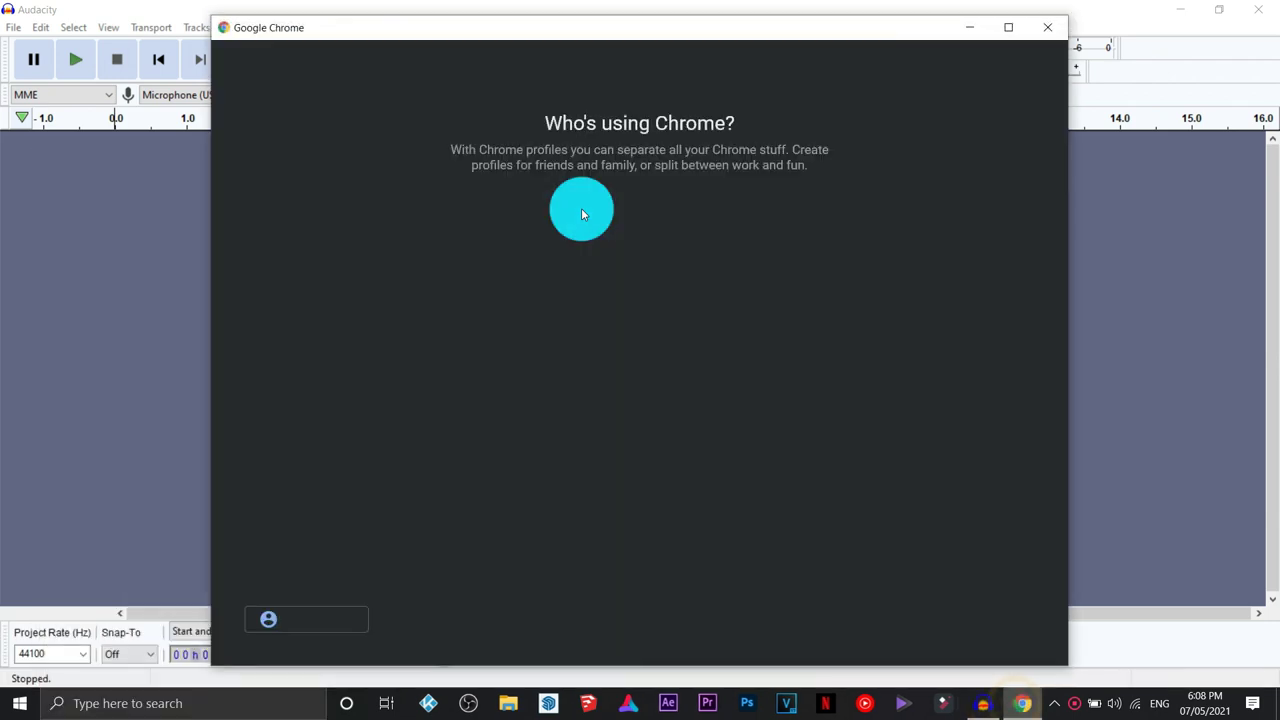
click(690, 465)
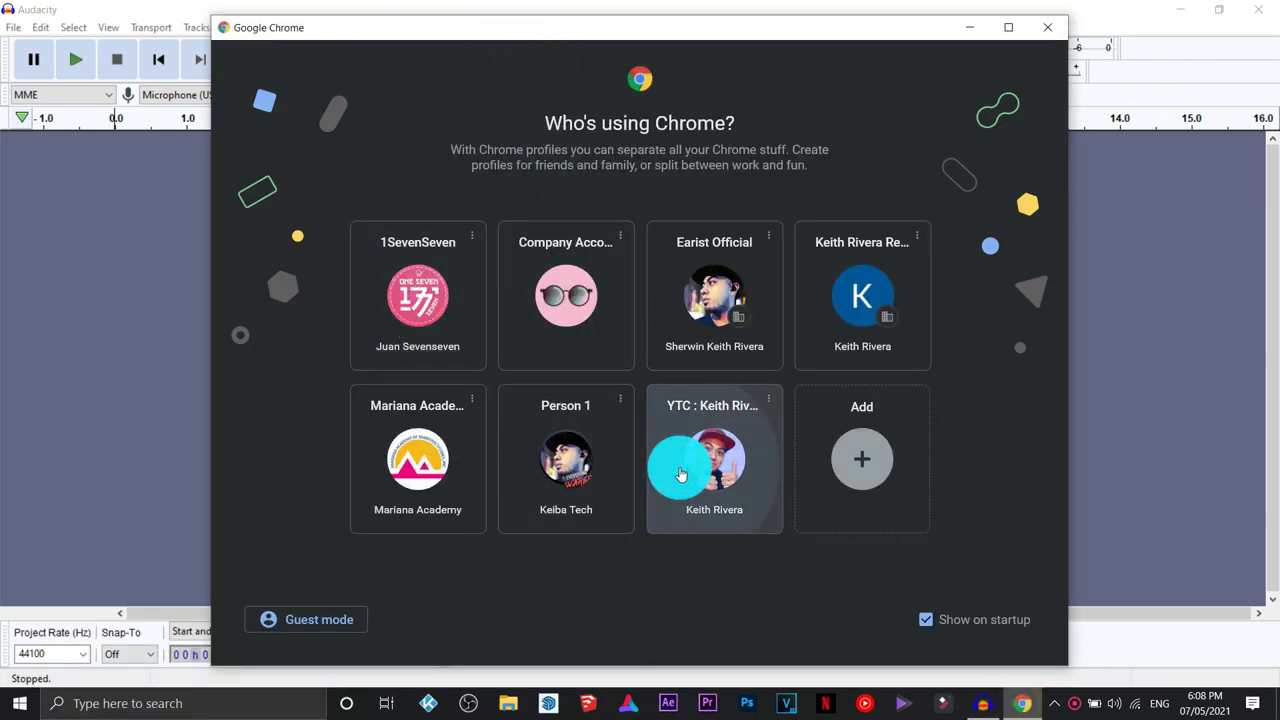
- Search 'audacity', open the official download page, then close Chrome
click(368, 36)
text(audacity)
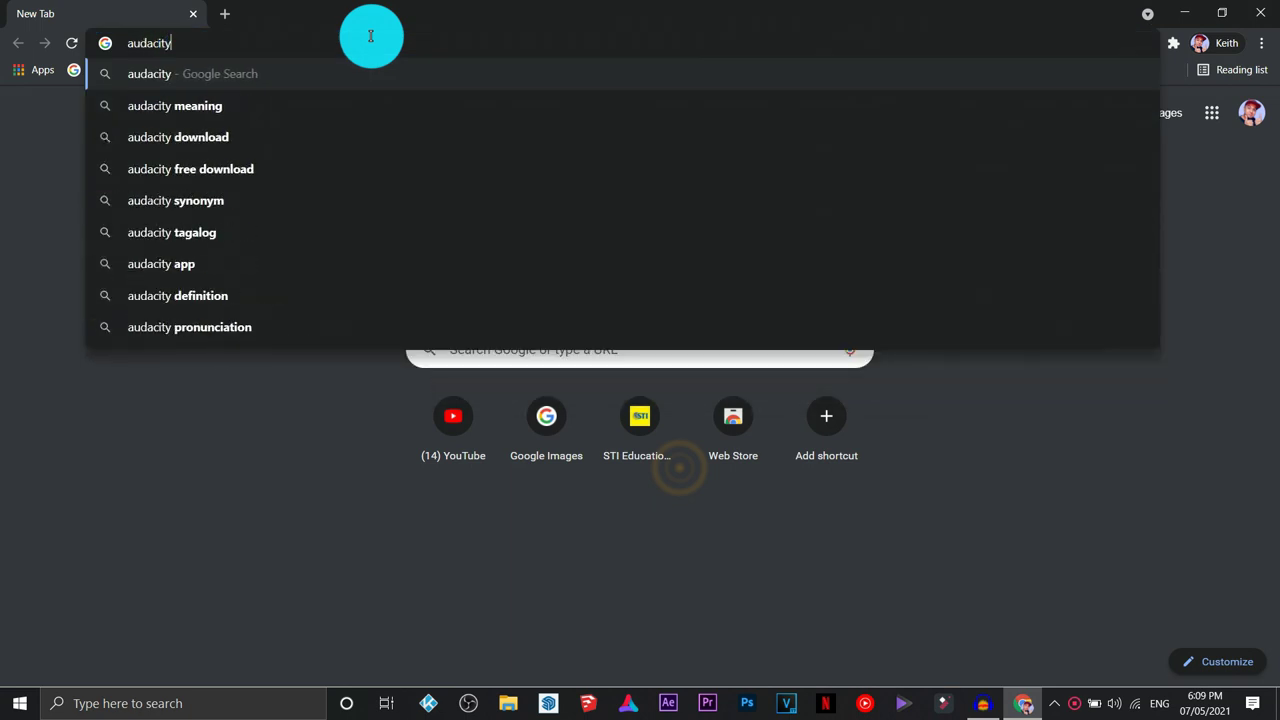
key(Return)
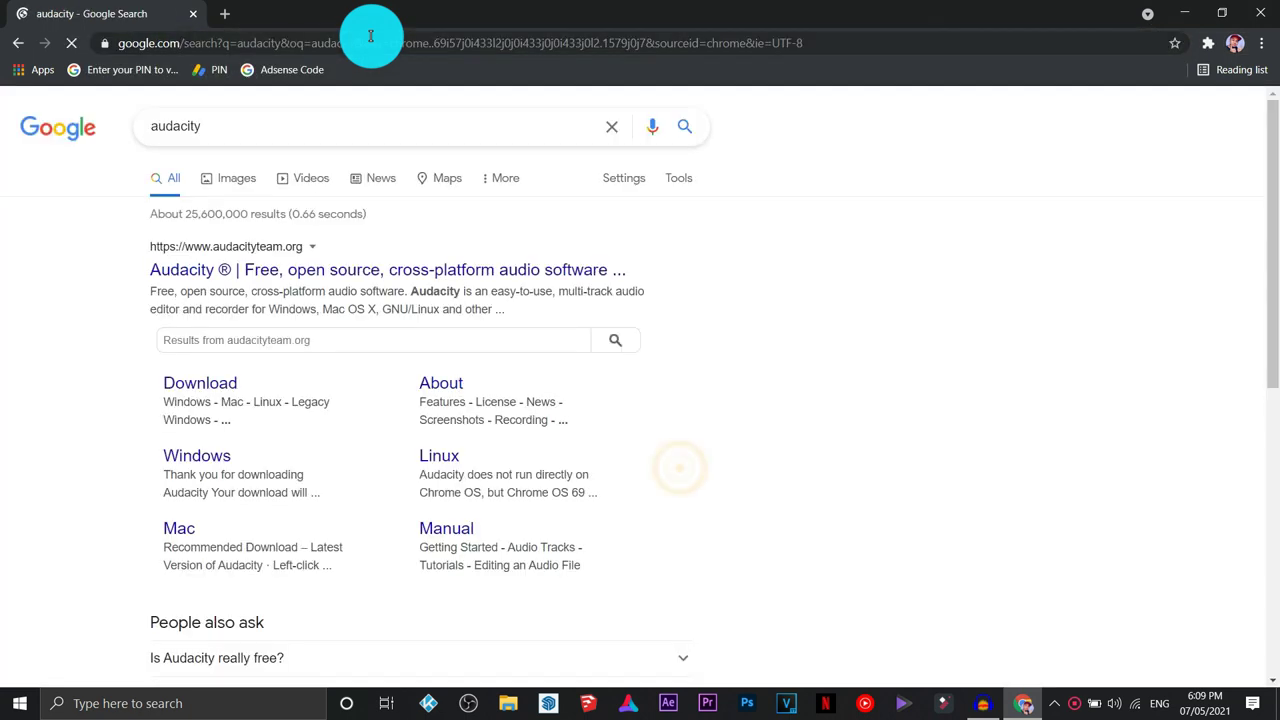
click(213, 390)
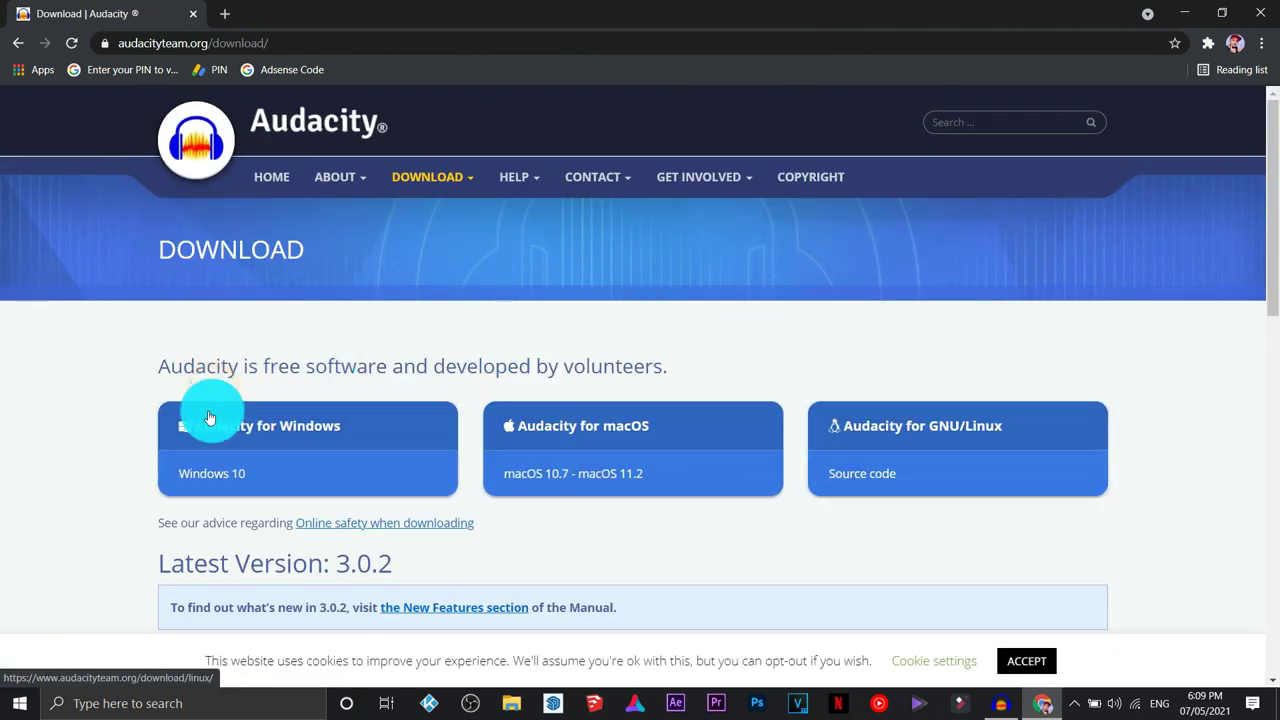
click(1262, 14)
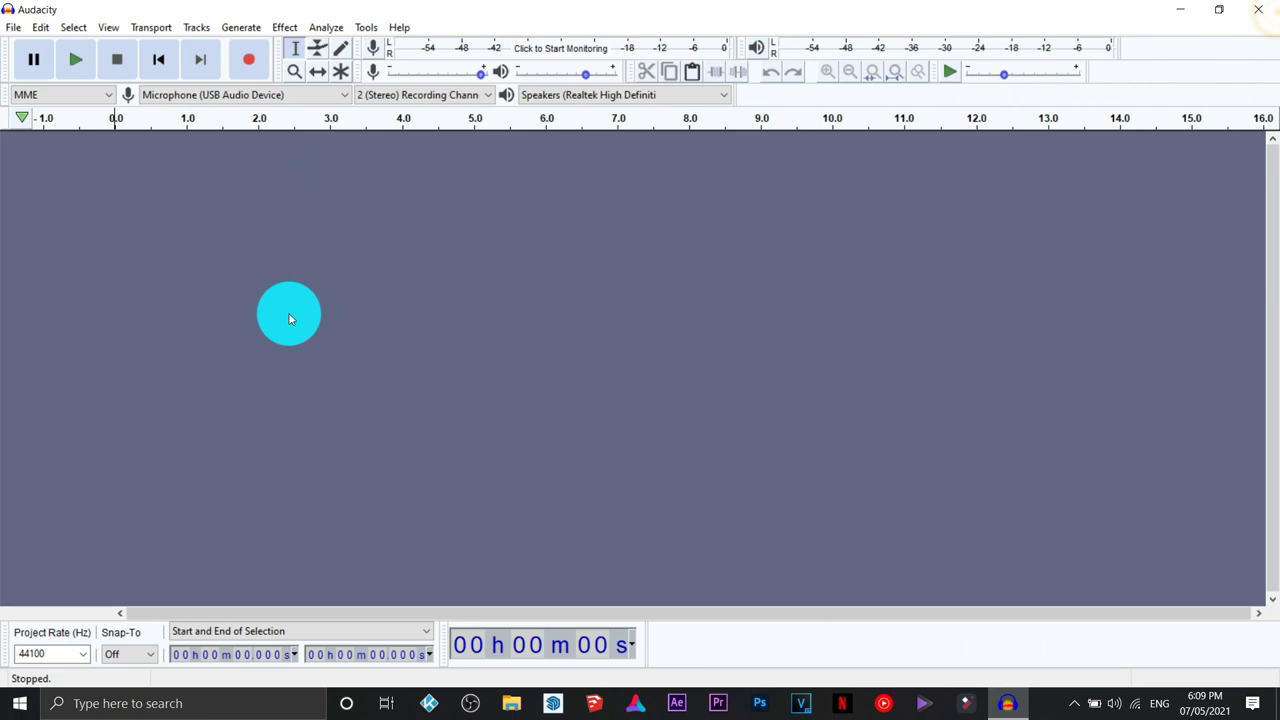
- Set the project rate to 48000 Hz, keep USB microphone and 2-channel stereo, and start recording
click(84, 656)
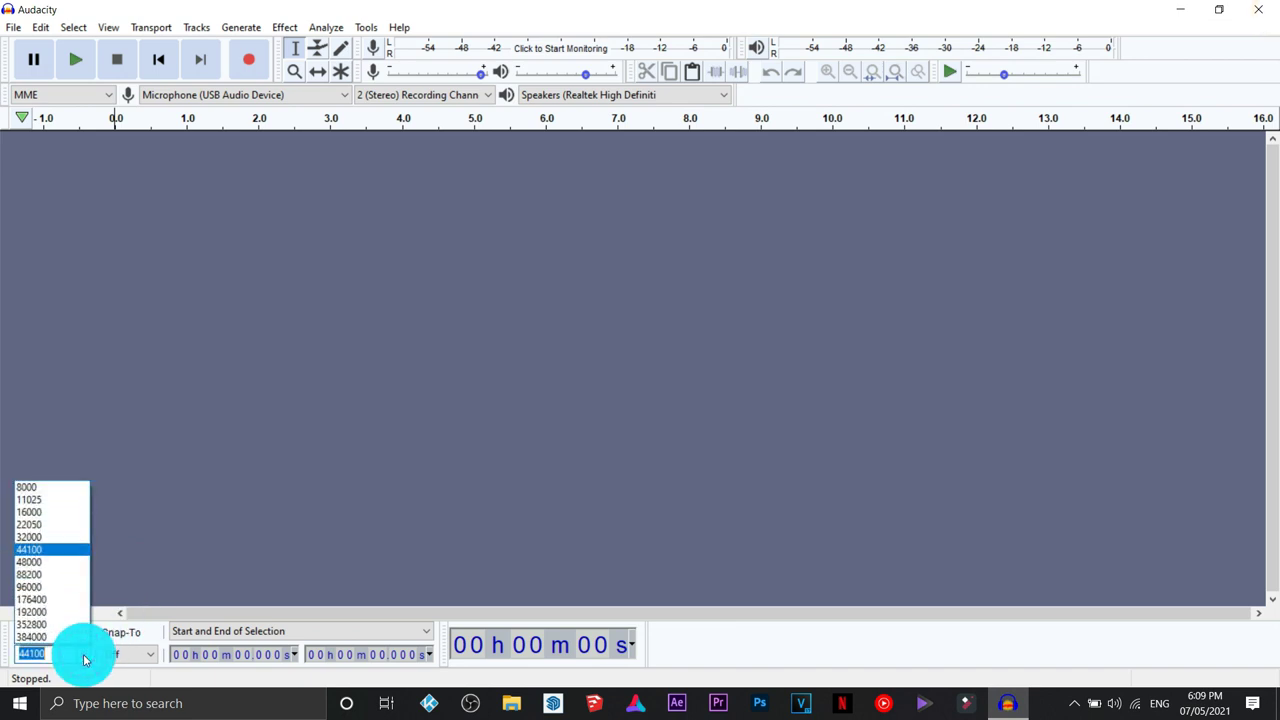
click(56, 566)
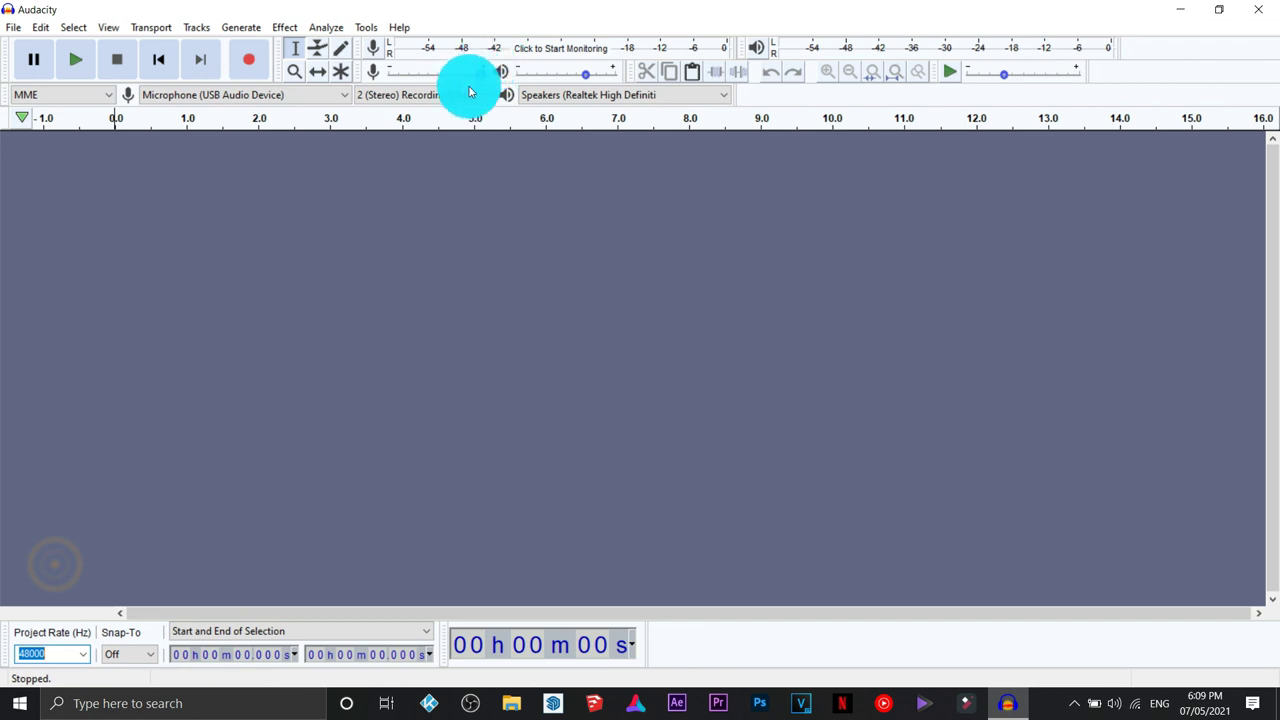
click(332, 98)
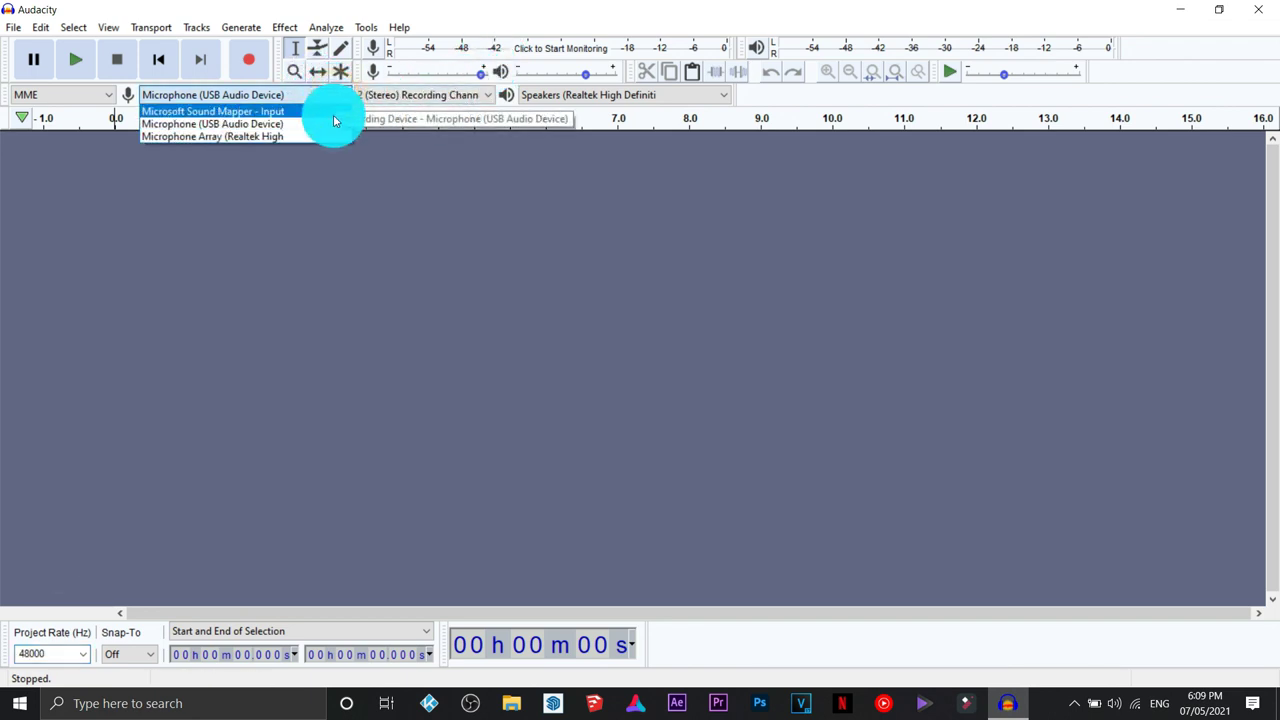
click(372, 195)
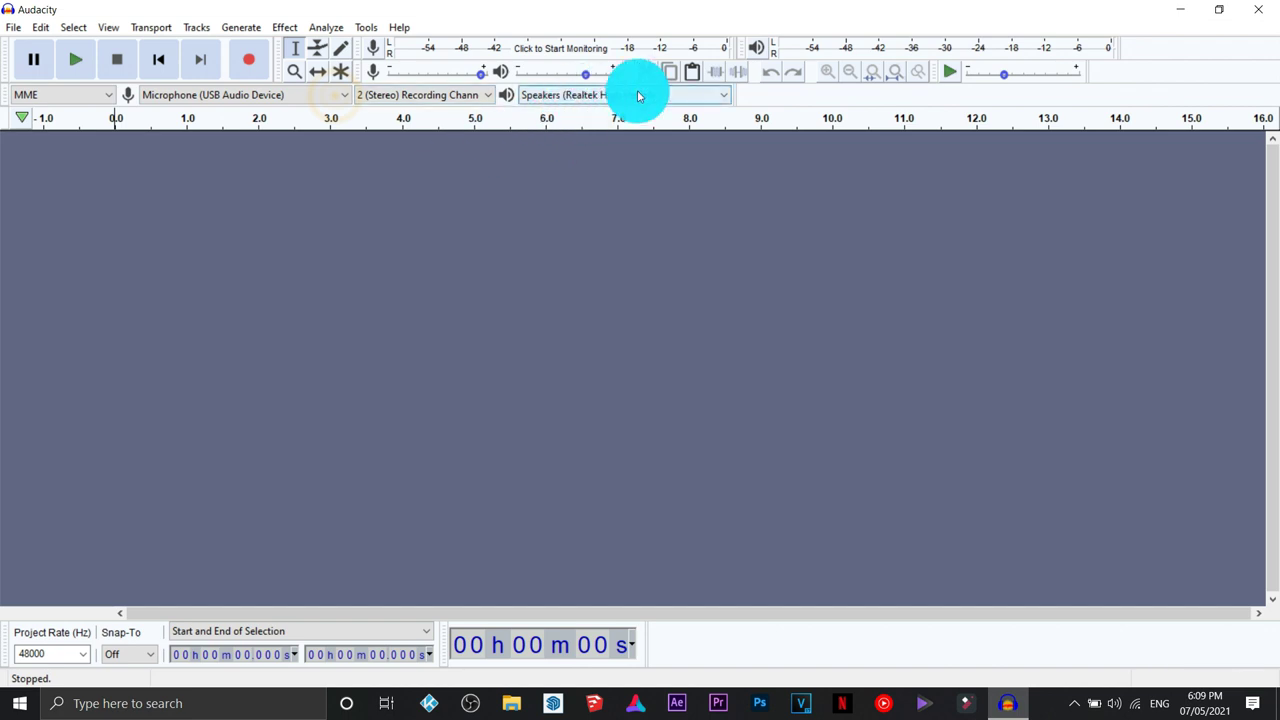
click(470, 100)
click(471, 103)
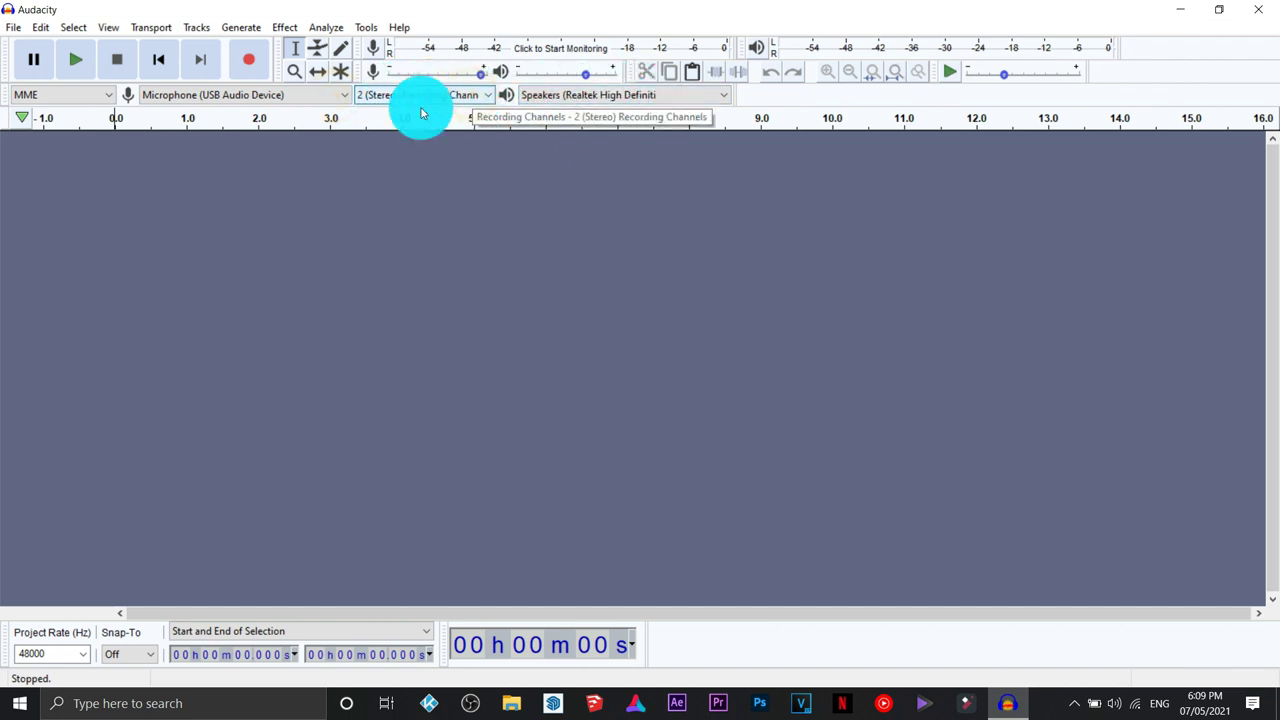
click(250, 60)
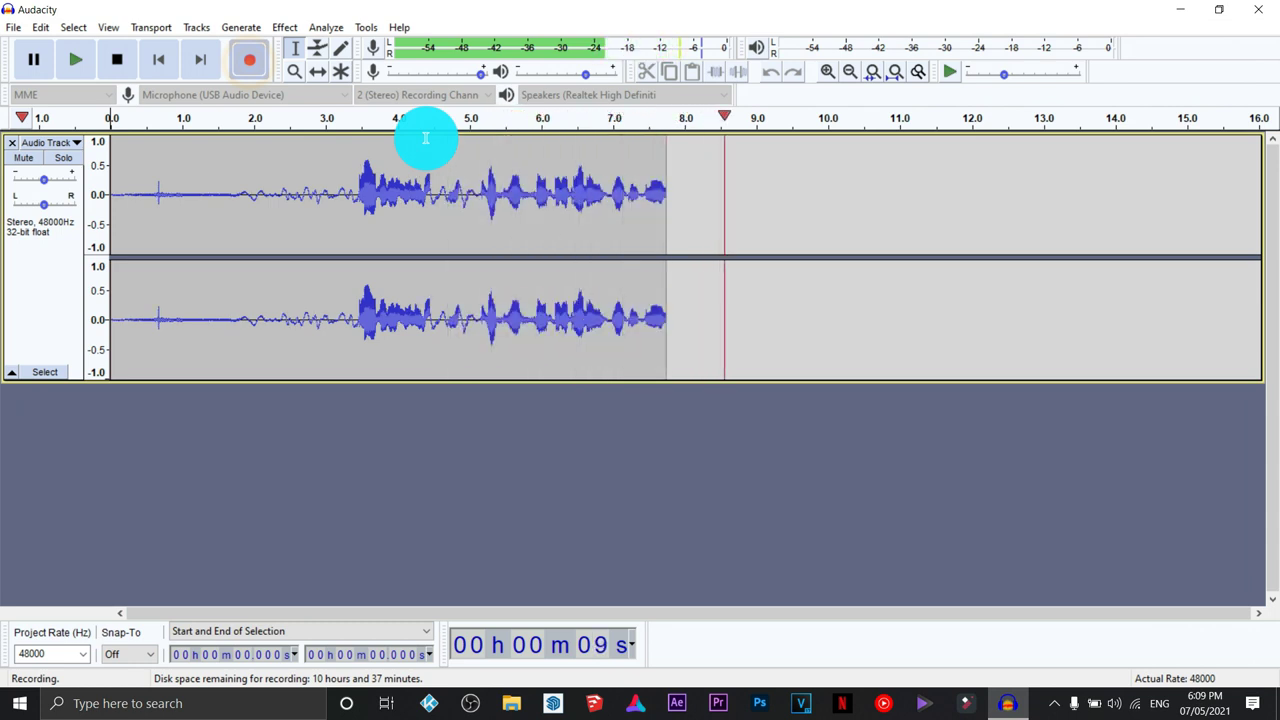
- Stop the test recording and play it back, raising the speaker volume slightly
click(116, 59)
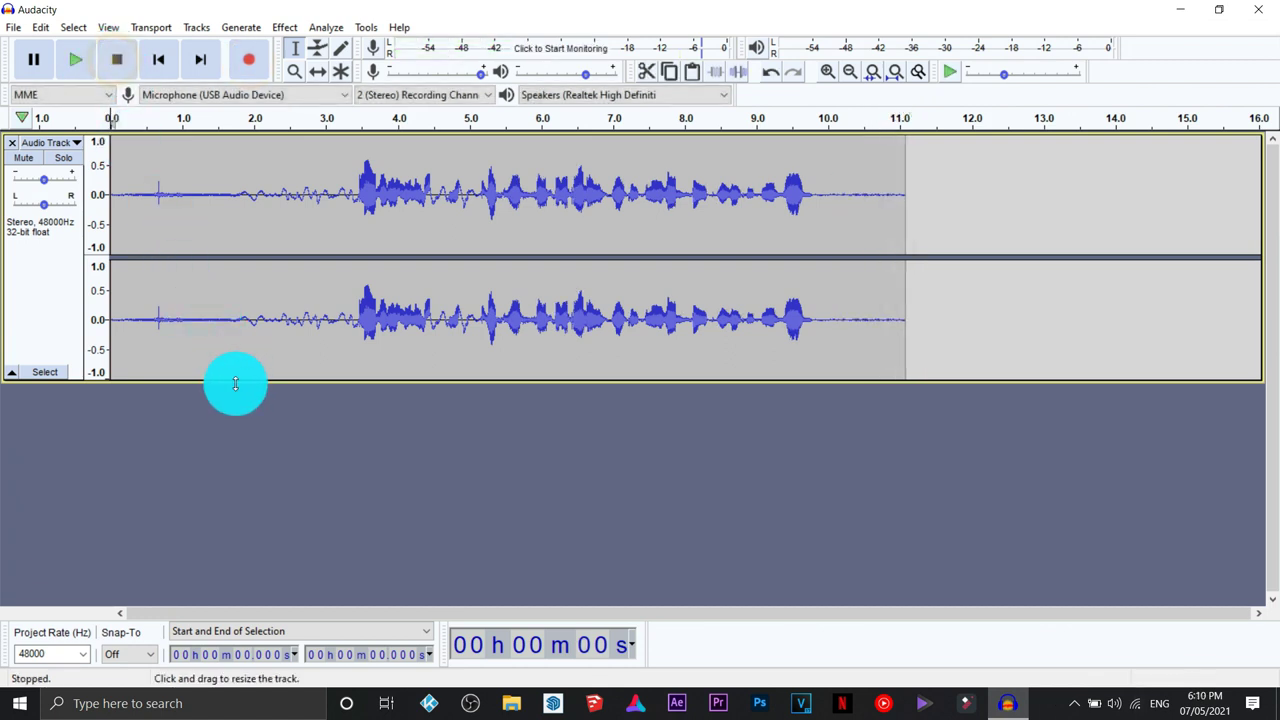
key(space)
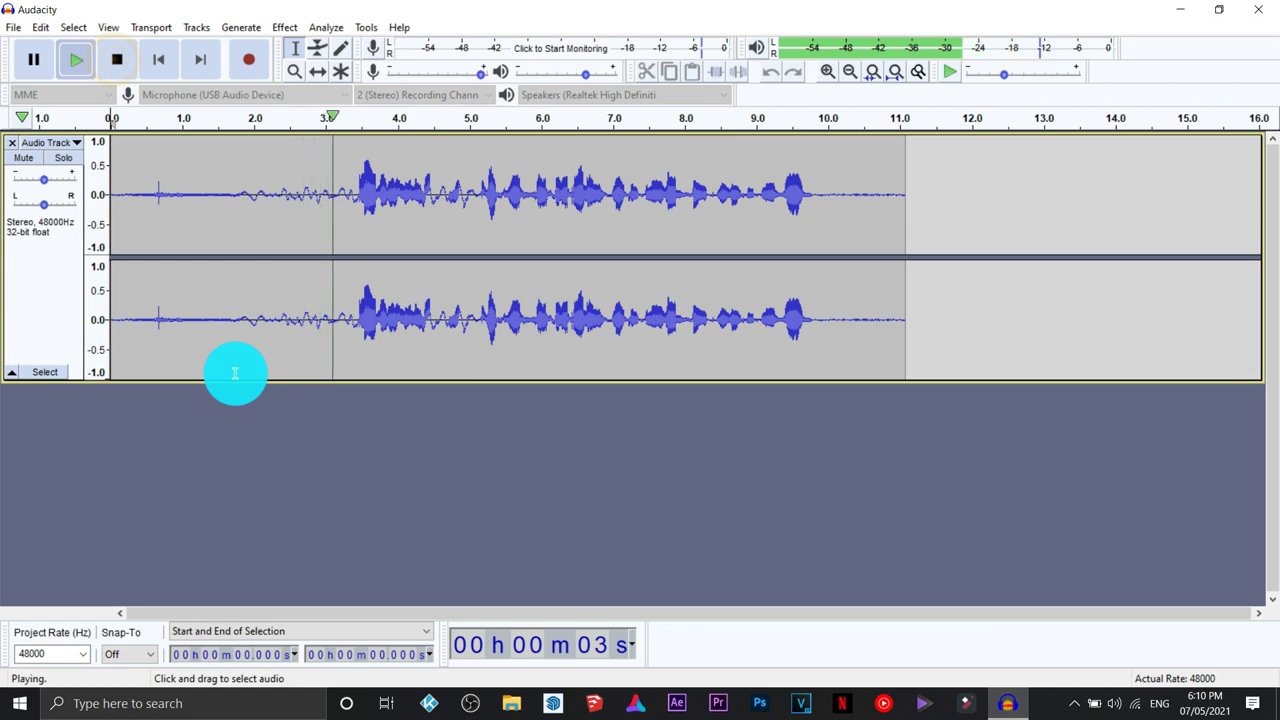
click(1121, 705)
drag(1166, 671, 1220, 663)
click(840, 17)
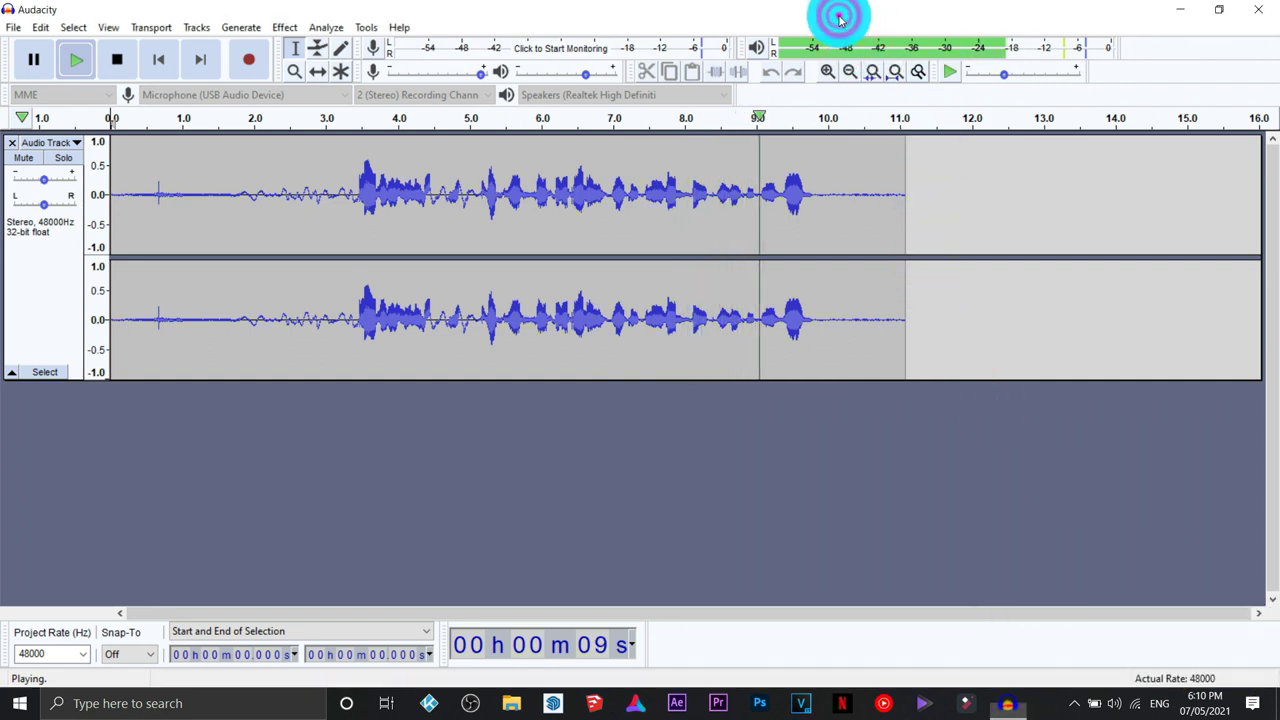
- Delete all of the test take's audio from the stereo track
click(193, 198)
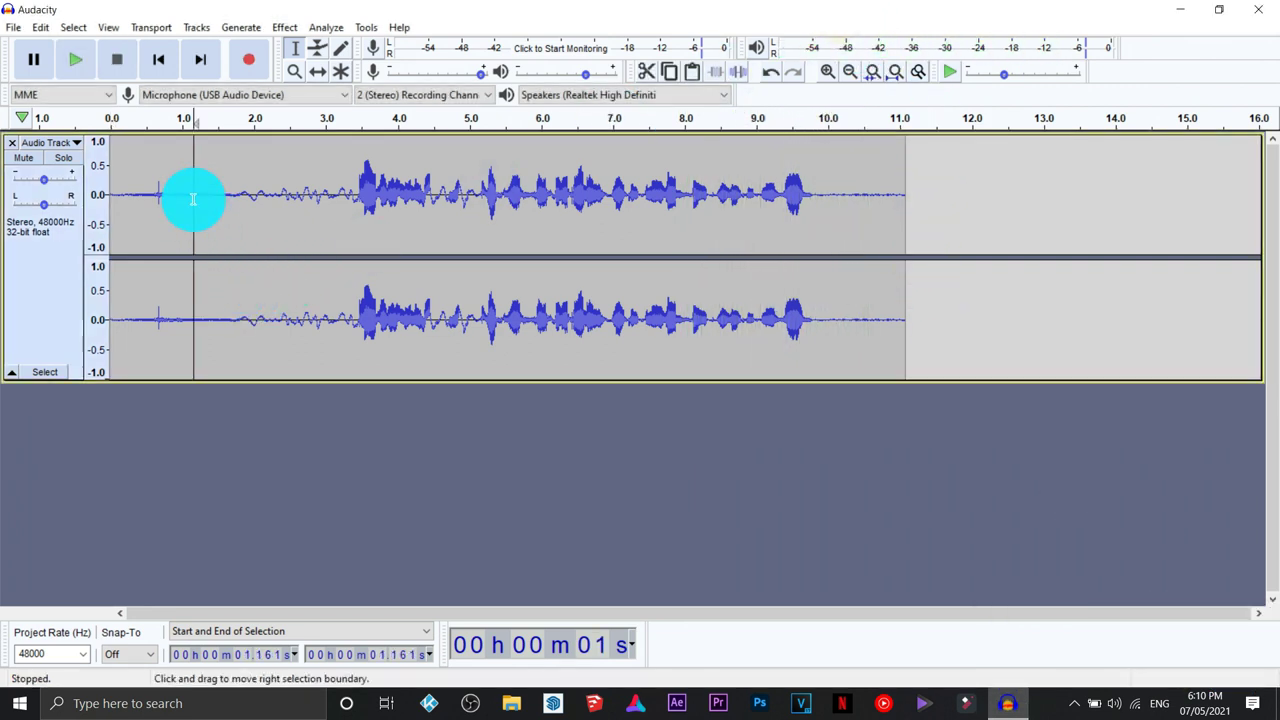
key(ctrl+a)
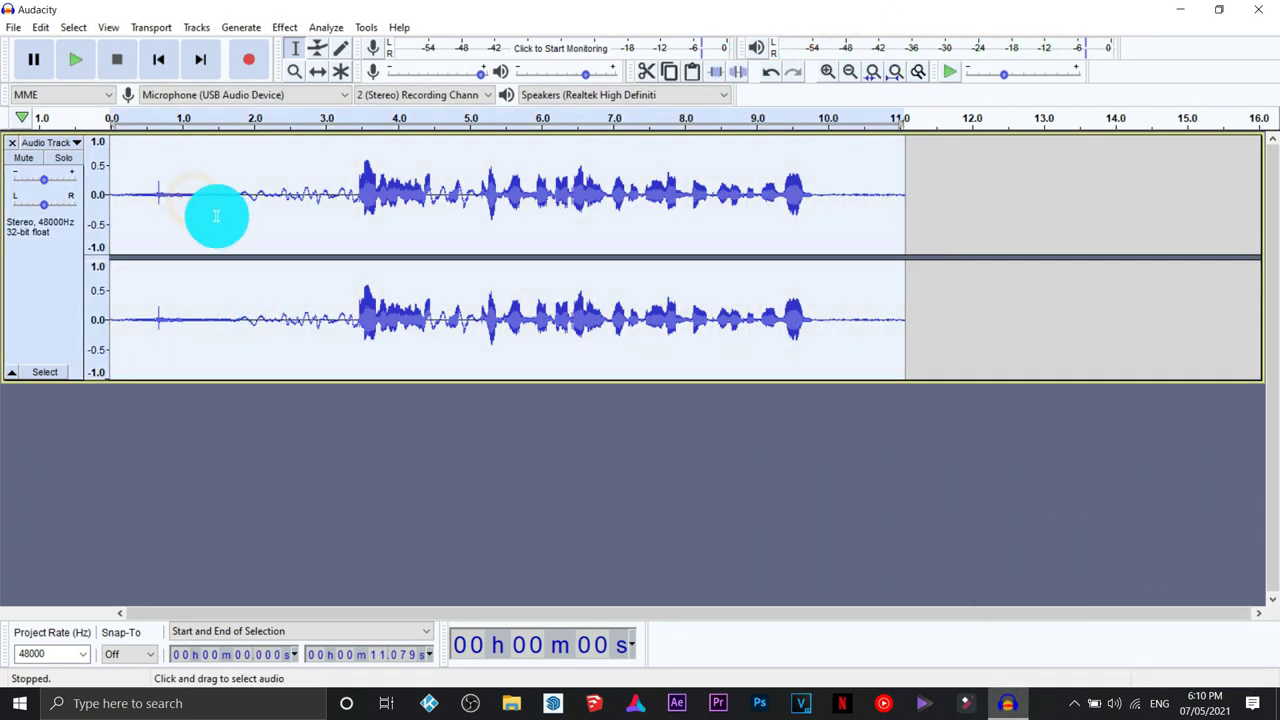
key(Delete)
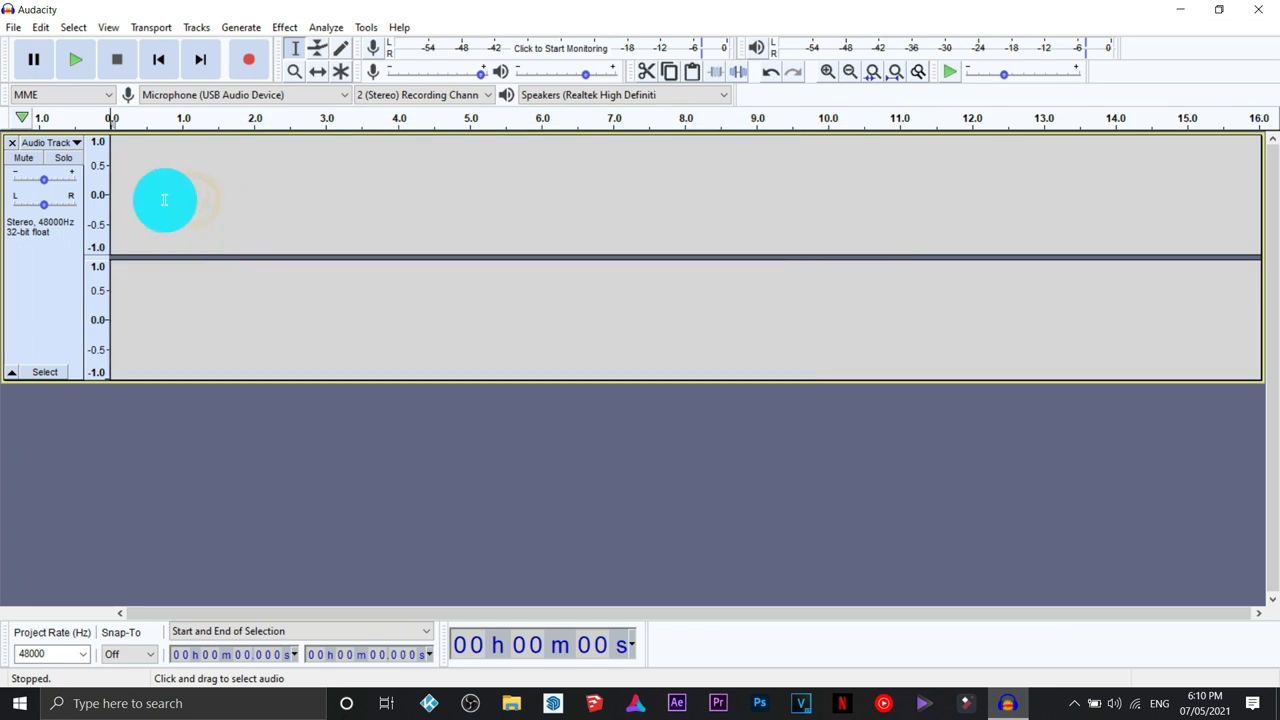
- Record a fresh voice take and play it back from the beginning
click(250, 62)
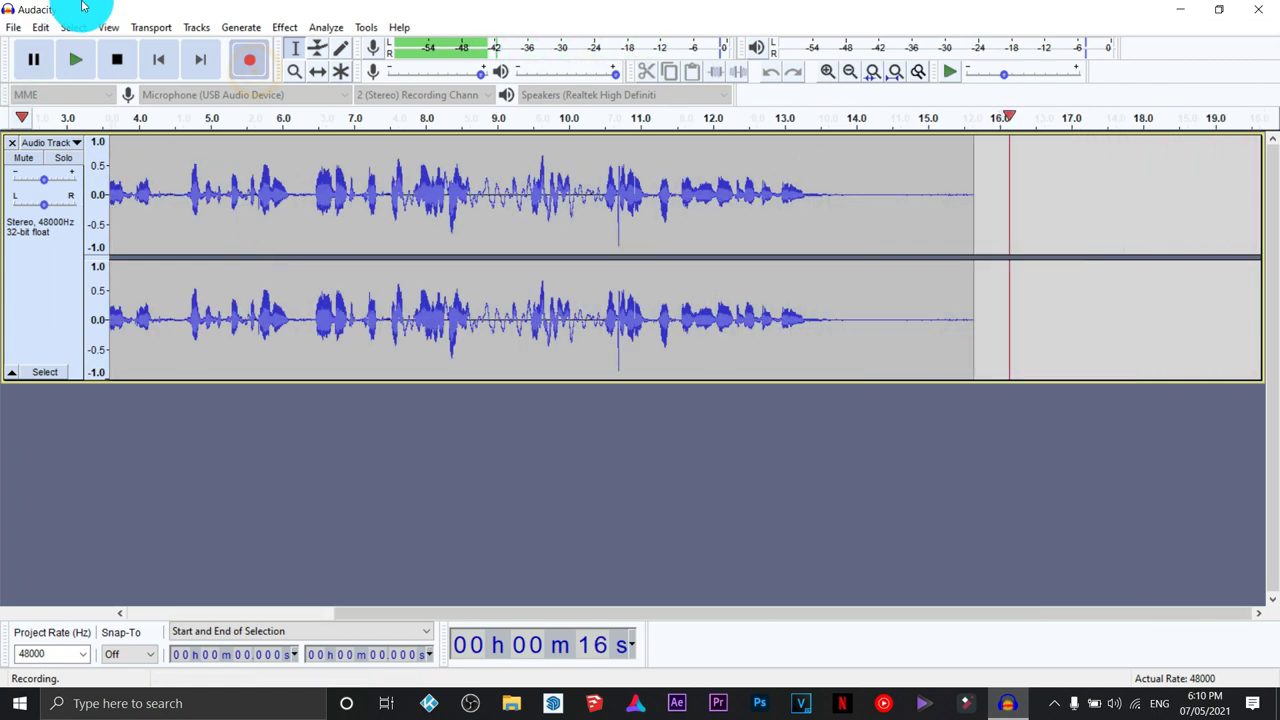
click(115, 59)
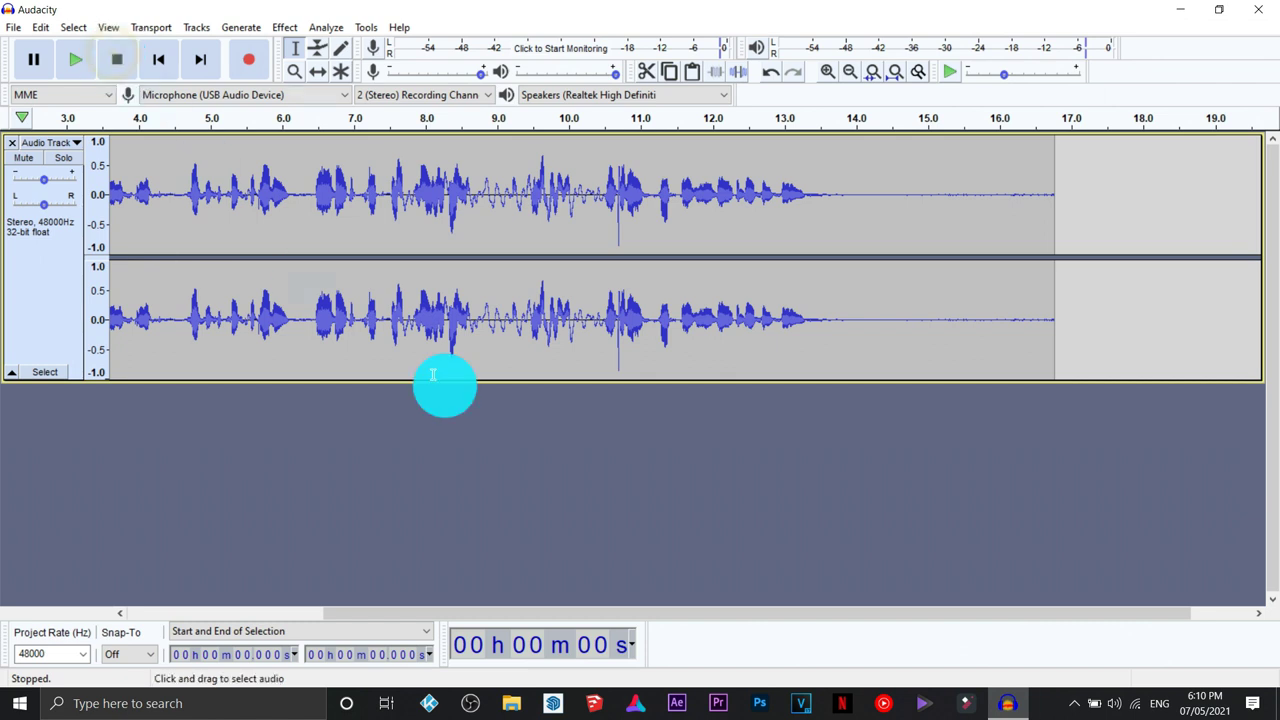
drag(607, 612, 295, 620)
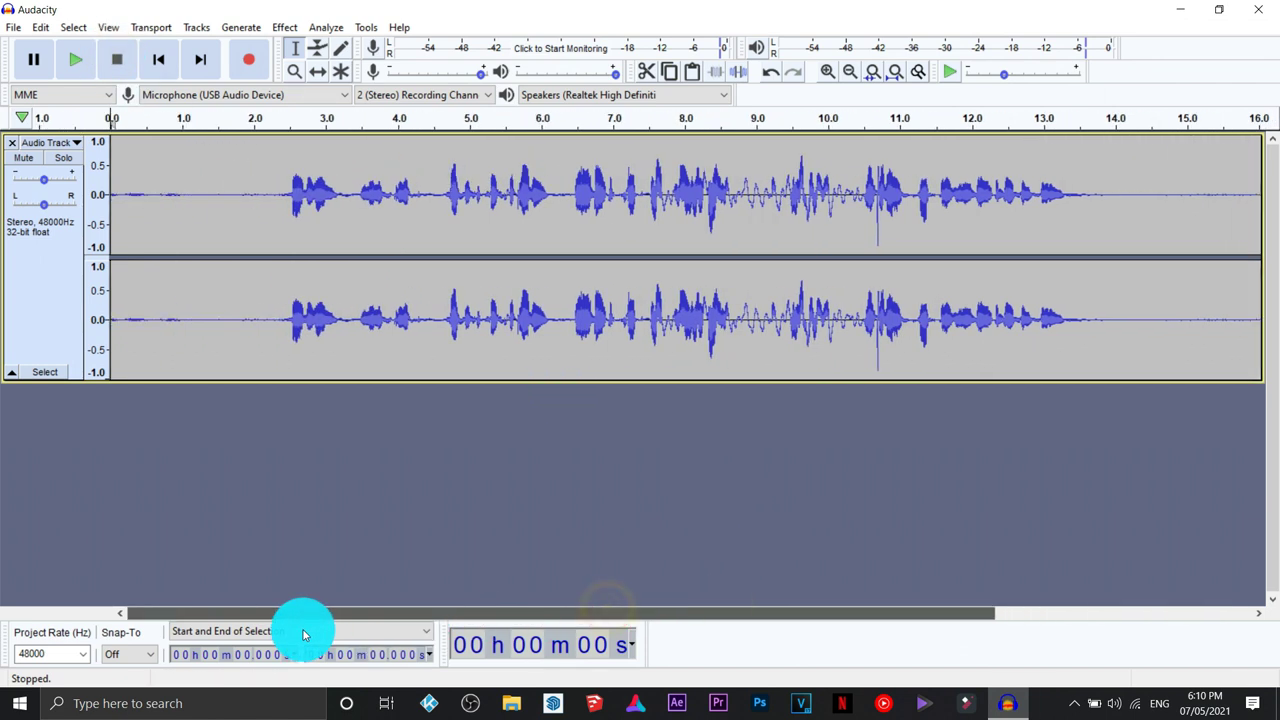
key(space)
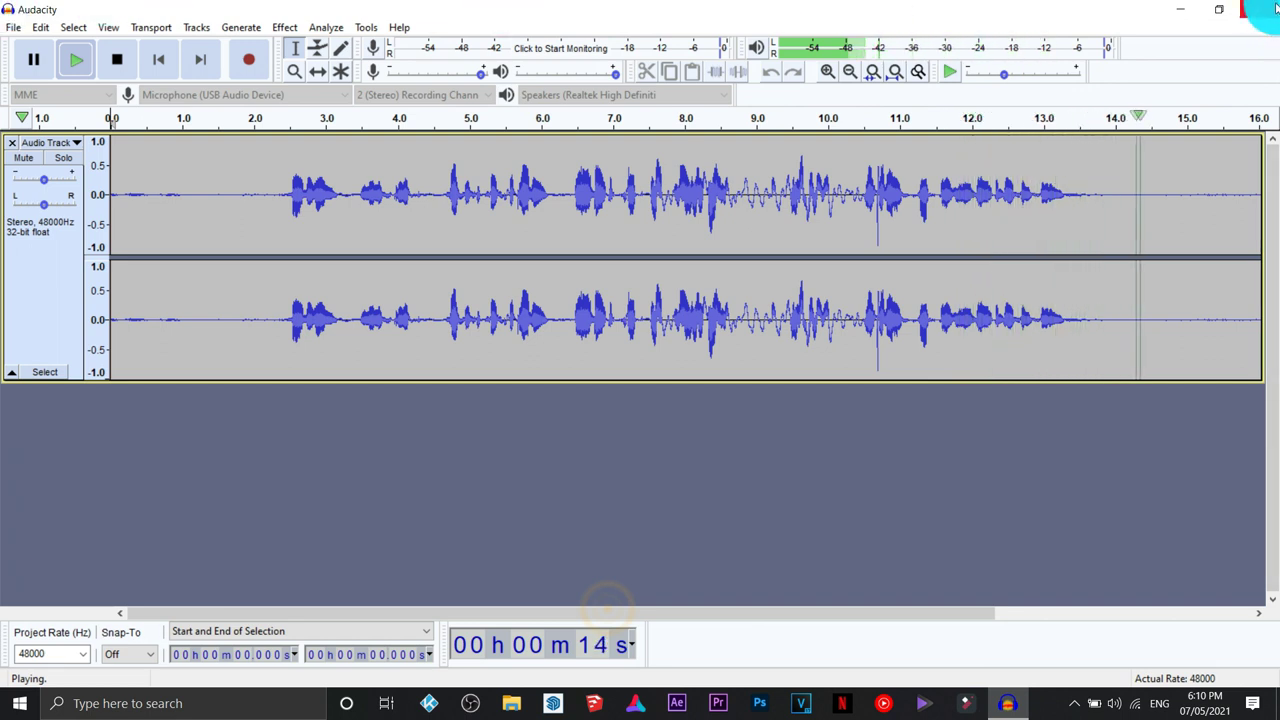
key(space)
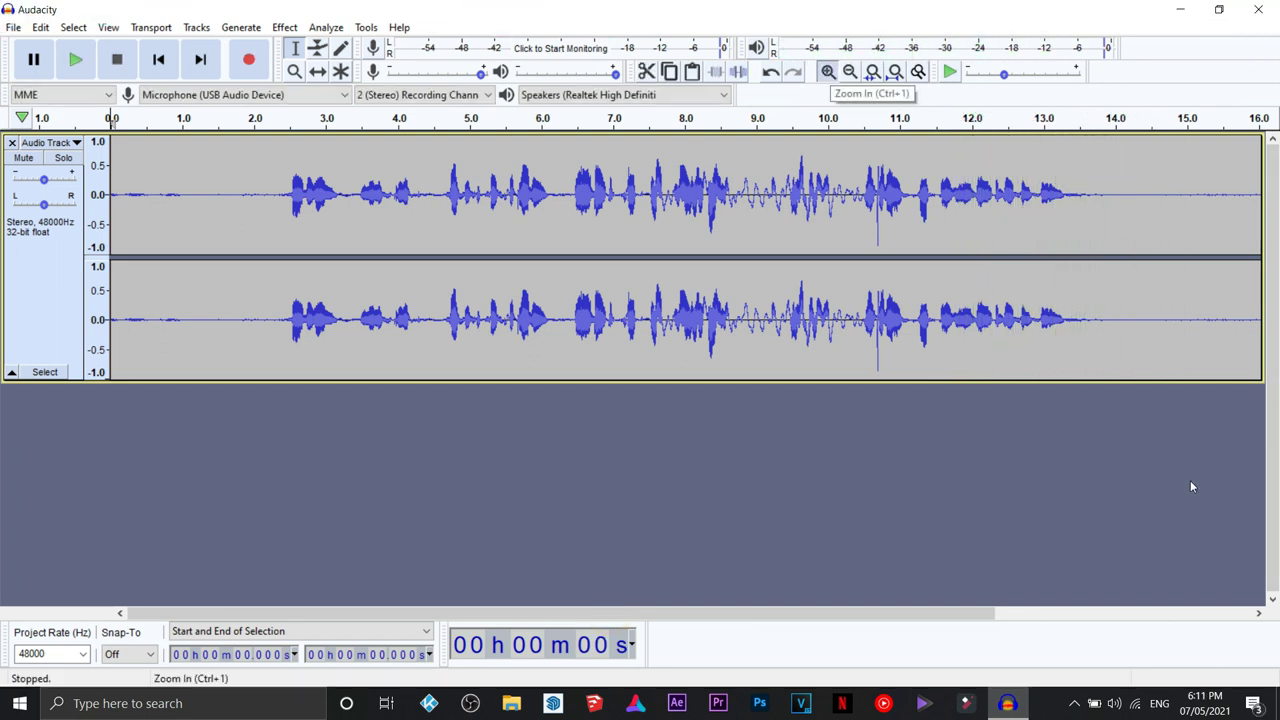
key(ctrl+1)
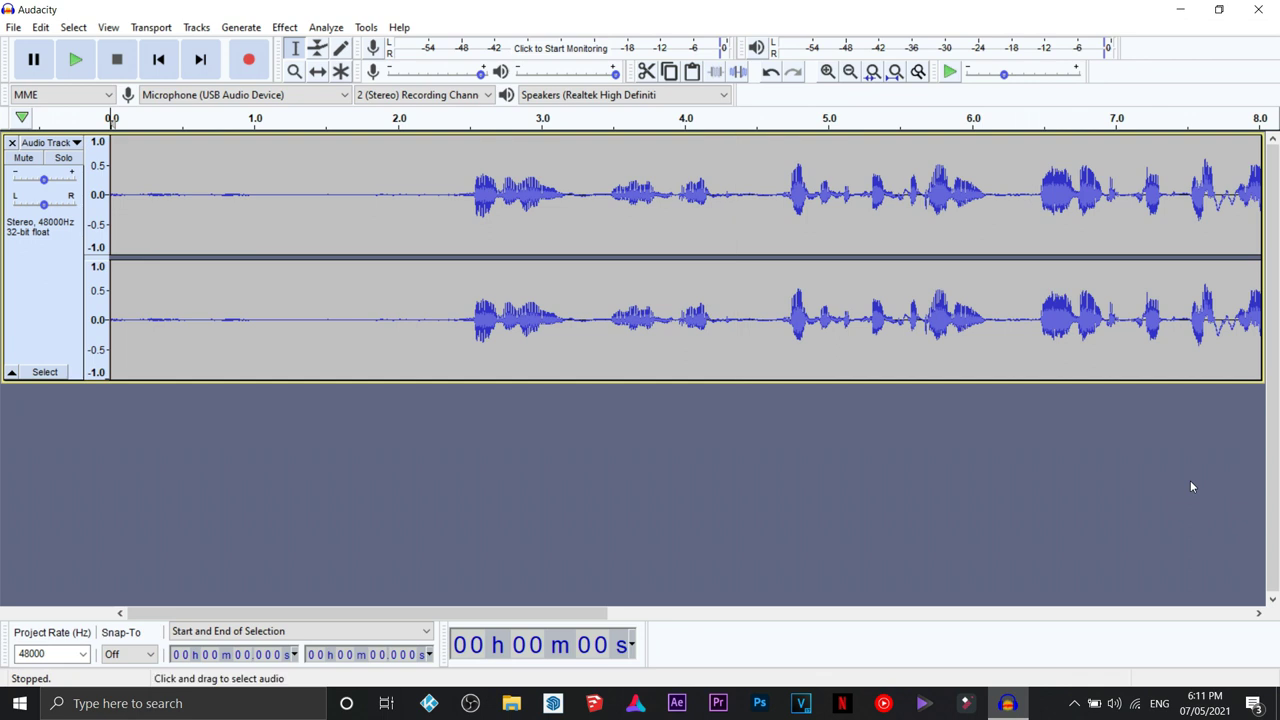
- Select the opening silence from 0 to 2.496 s and open the Effect menu at Noise Reduction
key(shift+Left)
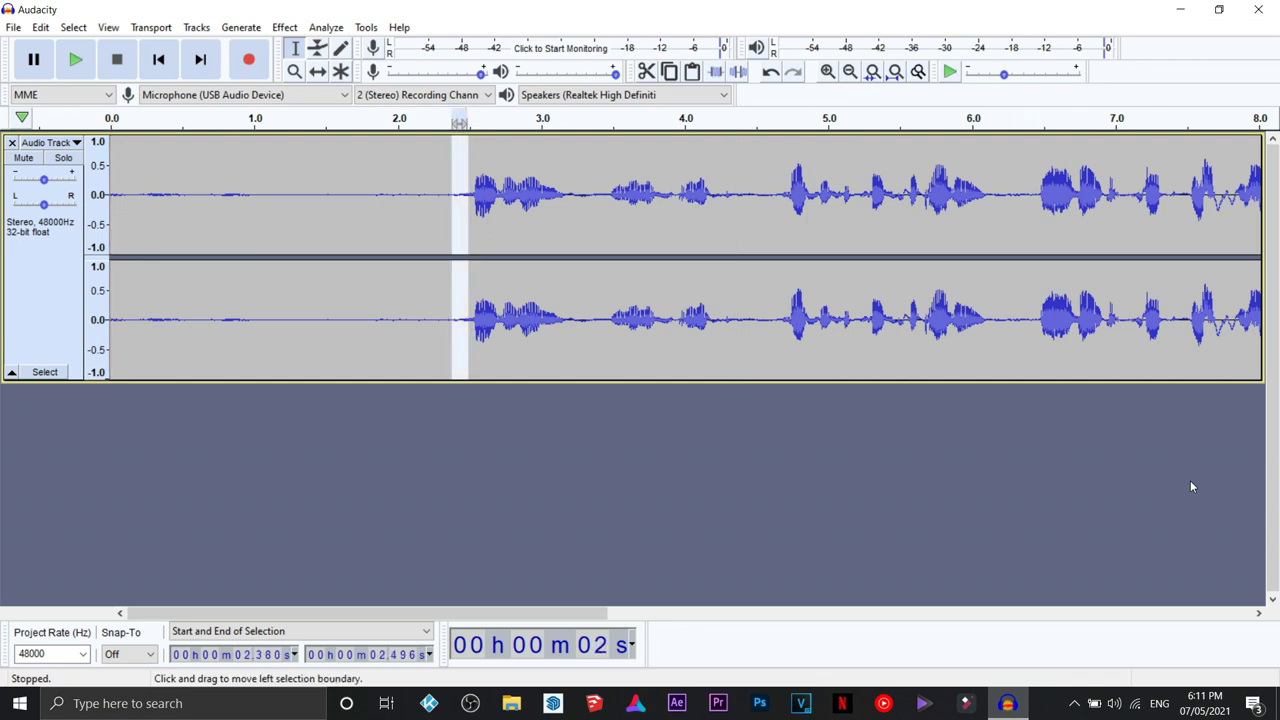
key(space)
key(shift+Right)
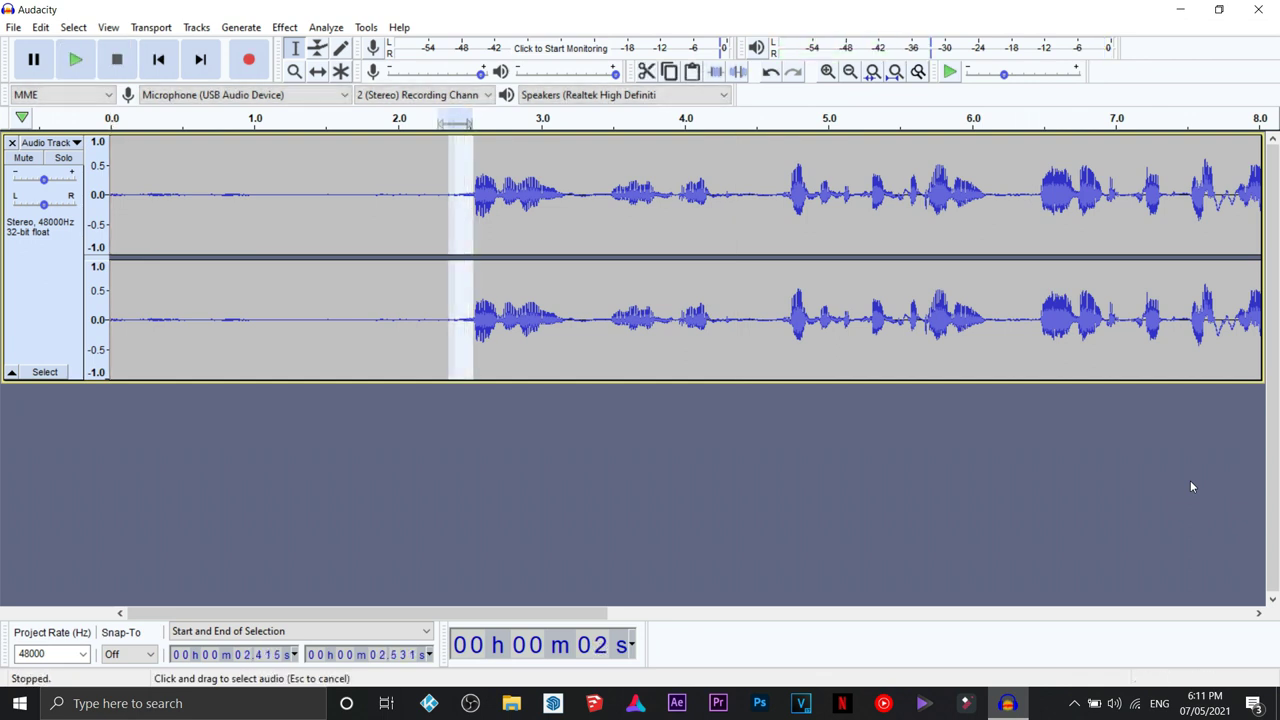
key(shift+Left)
key(shift+Left)
key(shift+Left)
key(shift+Left)
key(shift+Left)
key(shift+Left)
key(shift+Left)
key(shift+Left)
key(shift+Left)
key(shift+Left)
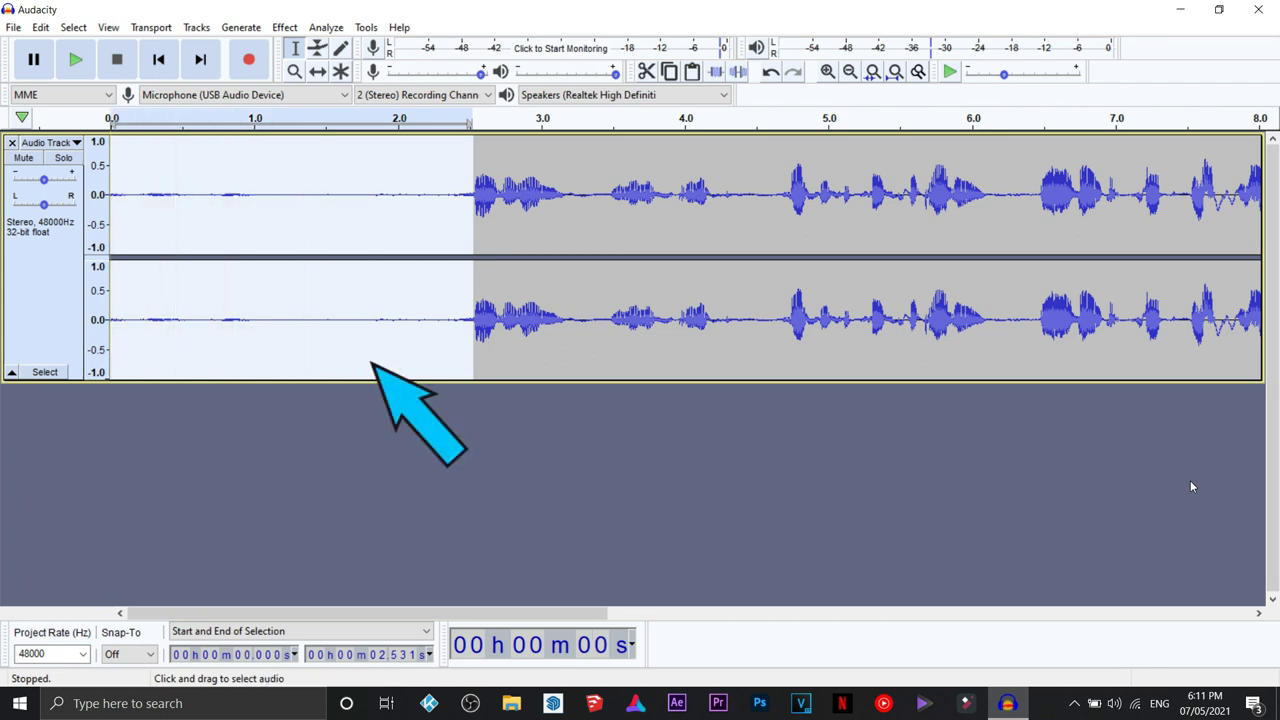
key(shift+Right)
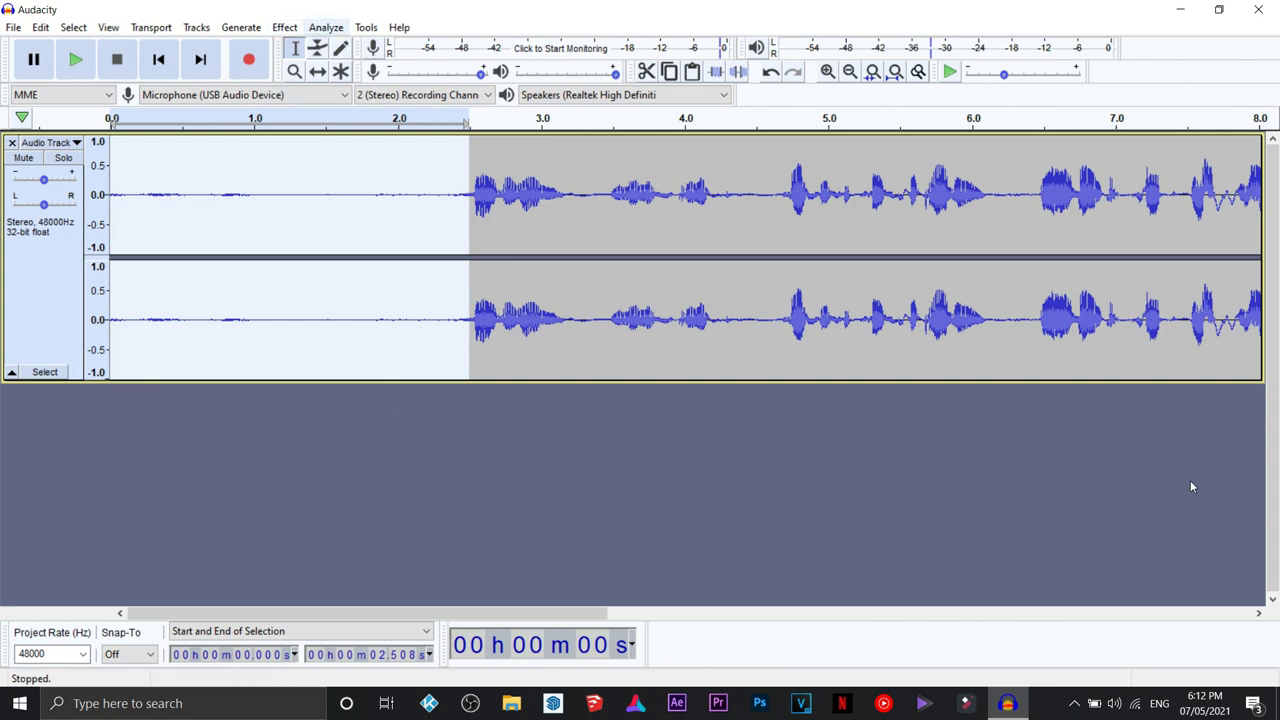
key(alt+c)
key(Down)
key(Down)
key(Down)
key(Down)
key(Down)
key(Down)
key(Down)
key(Down)
key(Down)
key(Down)
key(Down)
key(Down)
key(Down)
key(Down)
key(Down)
key(Down)
key(Down)
key(Down)
key(Down)
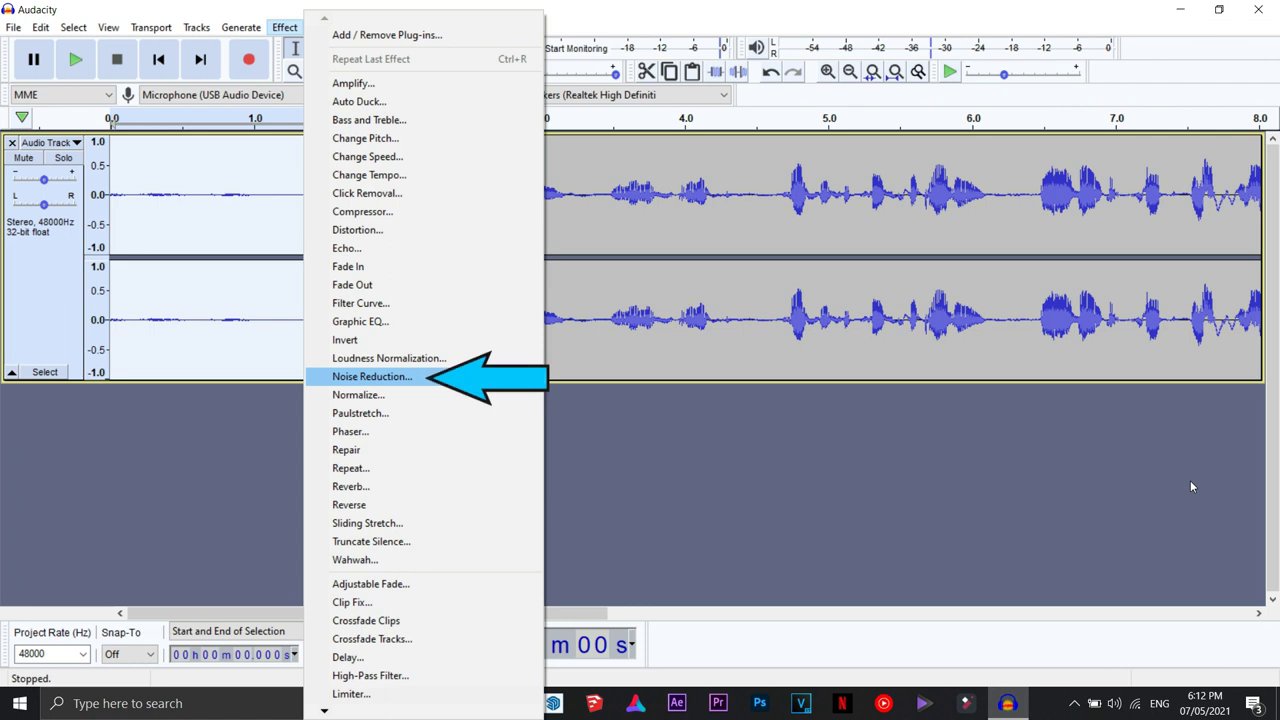
- Capture a noise profile from the selected 2.5 s of opening silence
key(Return)
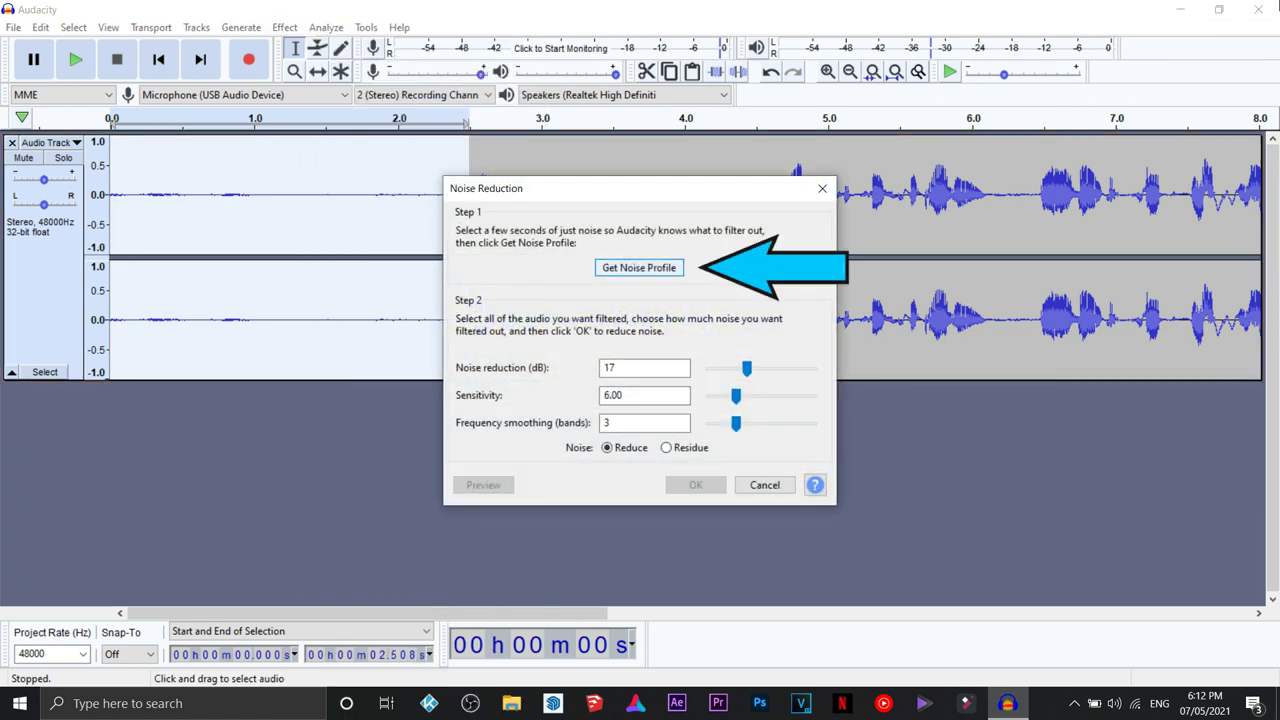
key(Return)
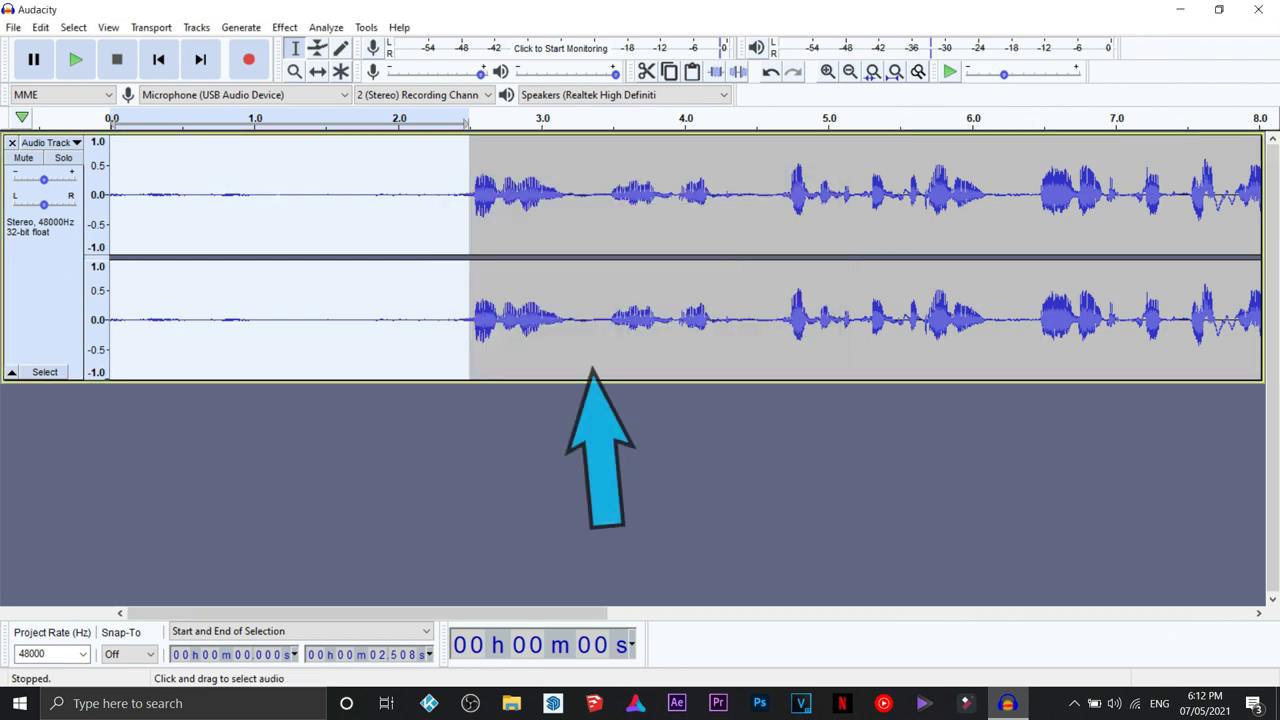
click(517, 320)
- Apply Noise Reduction (17 dB, sensitivity 6.00, smoothing 3) to the whole track
key(ctrl+a)
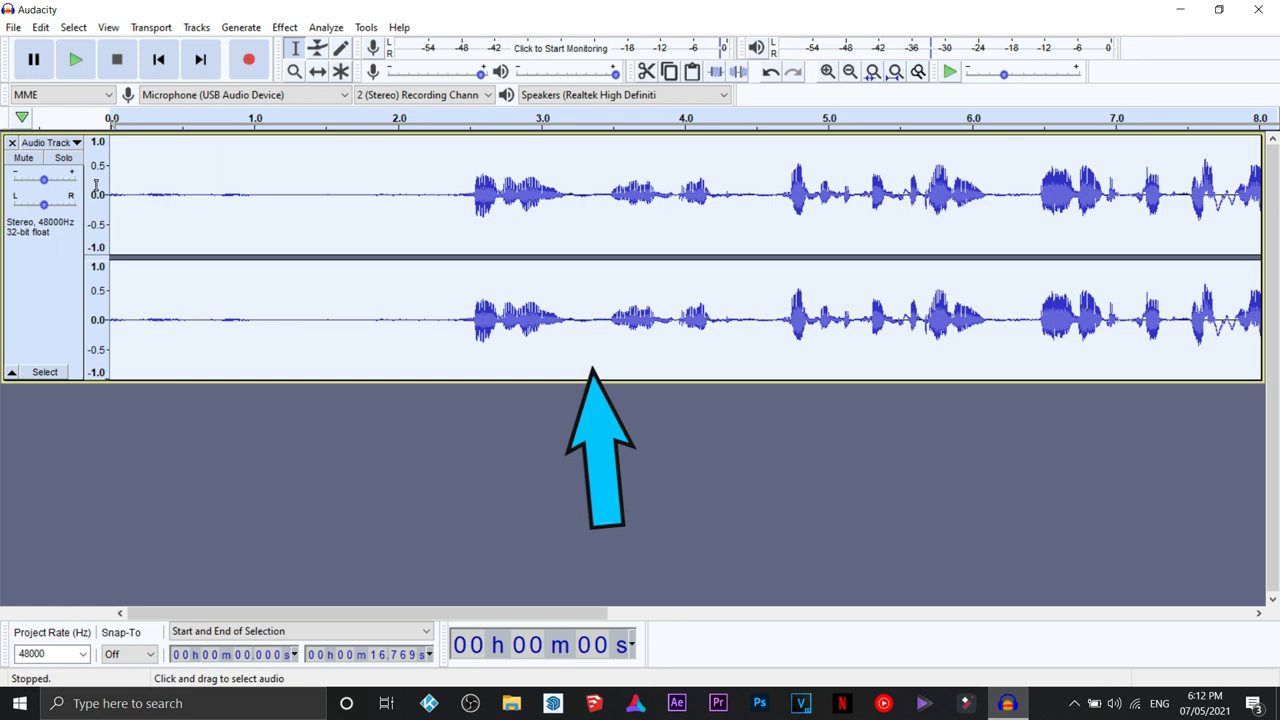
click(849, 71)
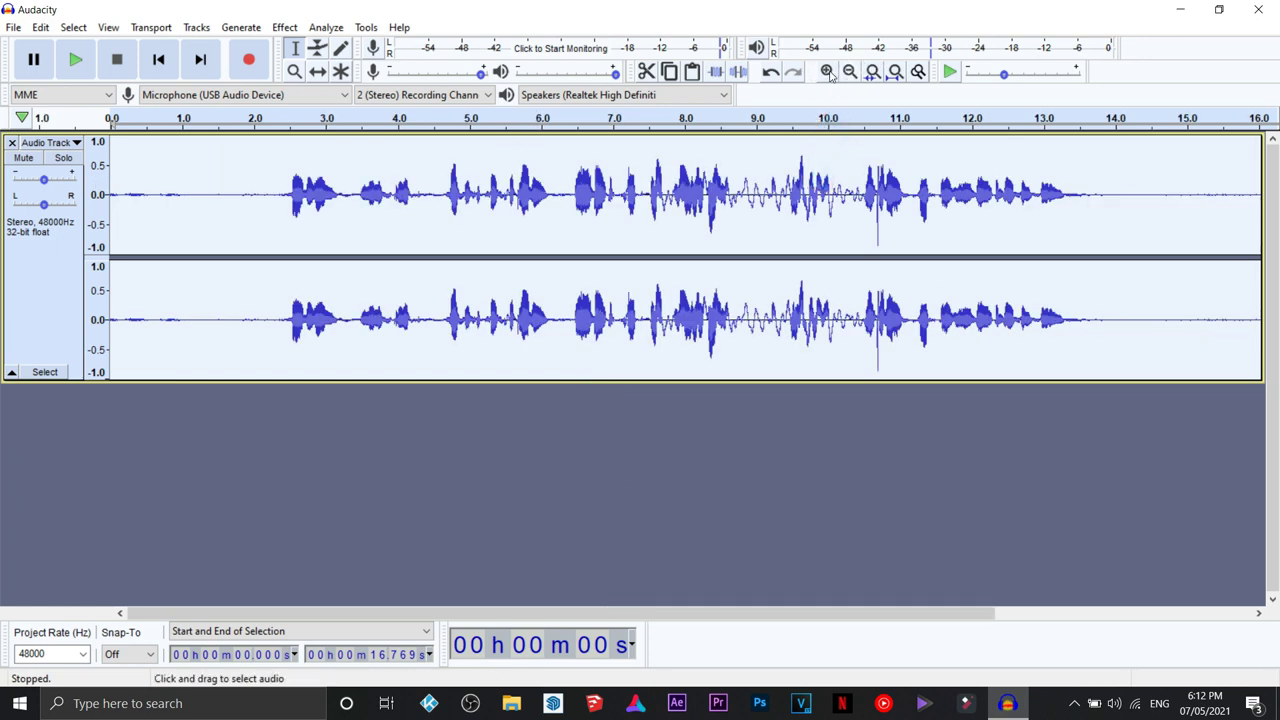
click(284, 27)
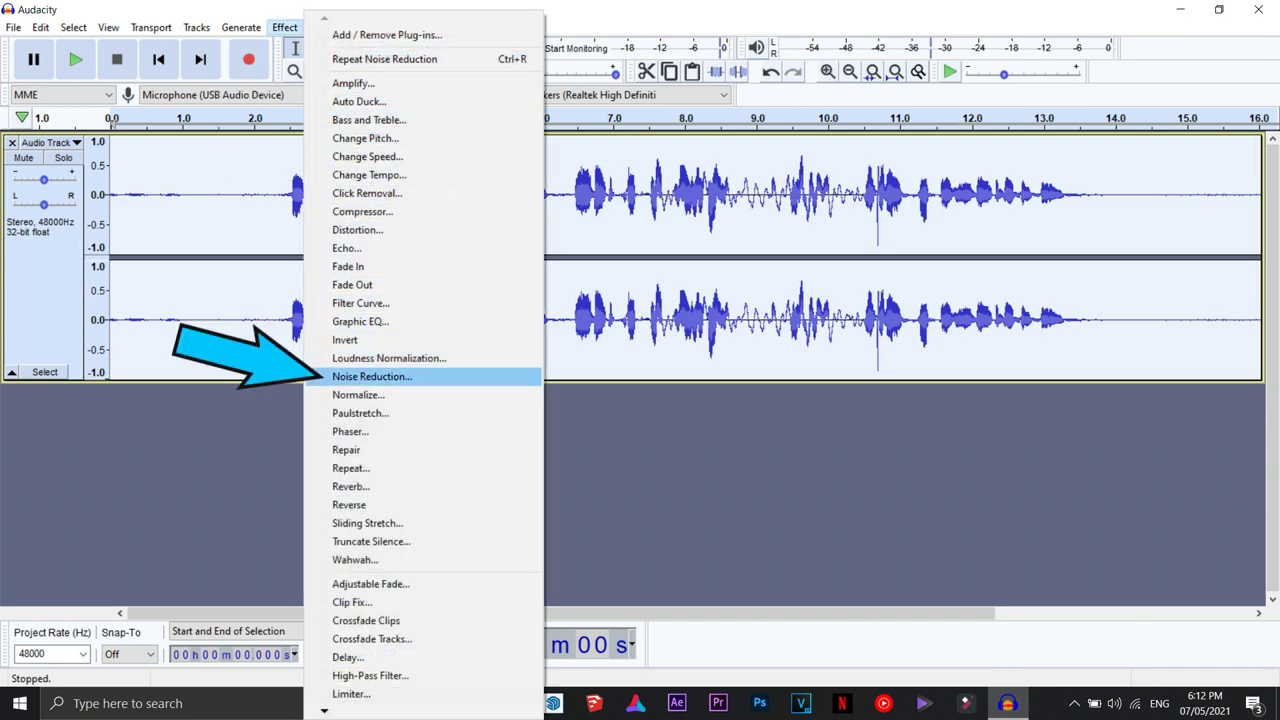
click(372, 376)
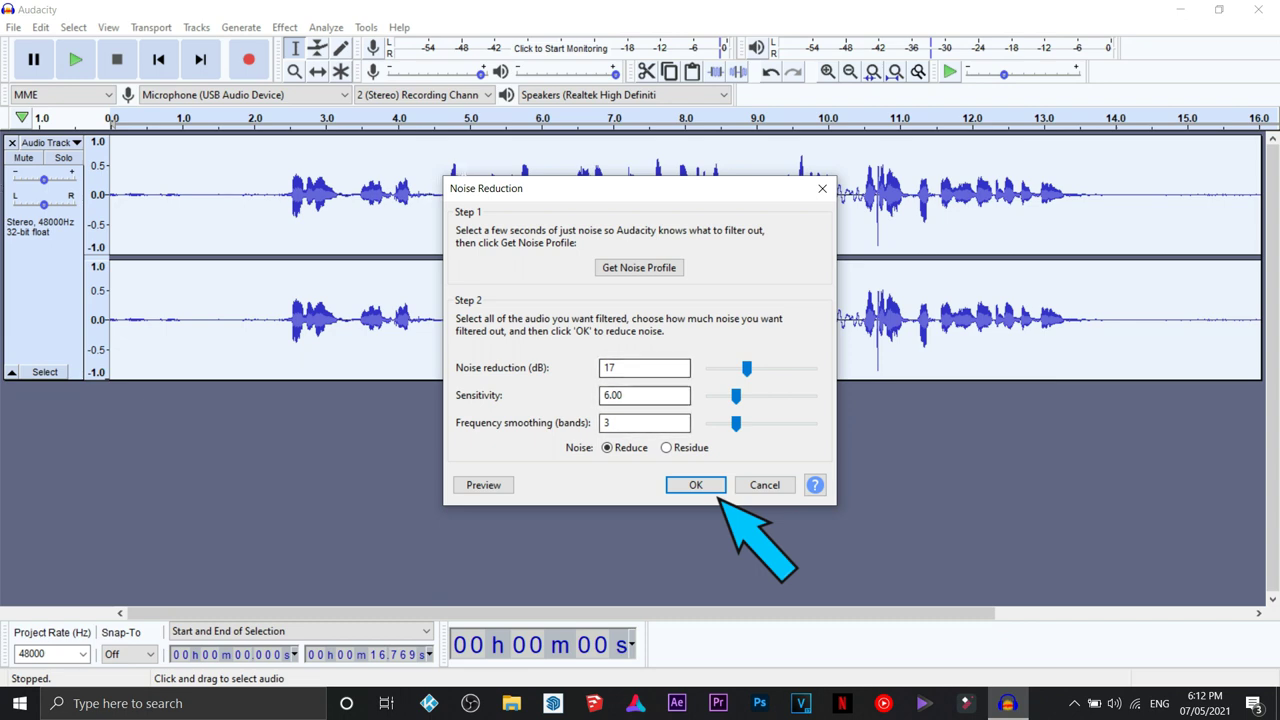
key(Return)
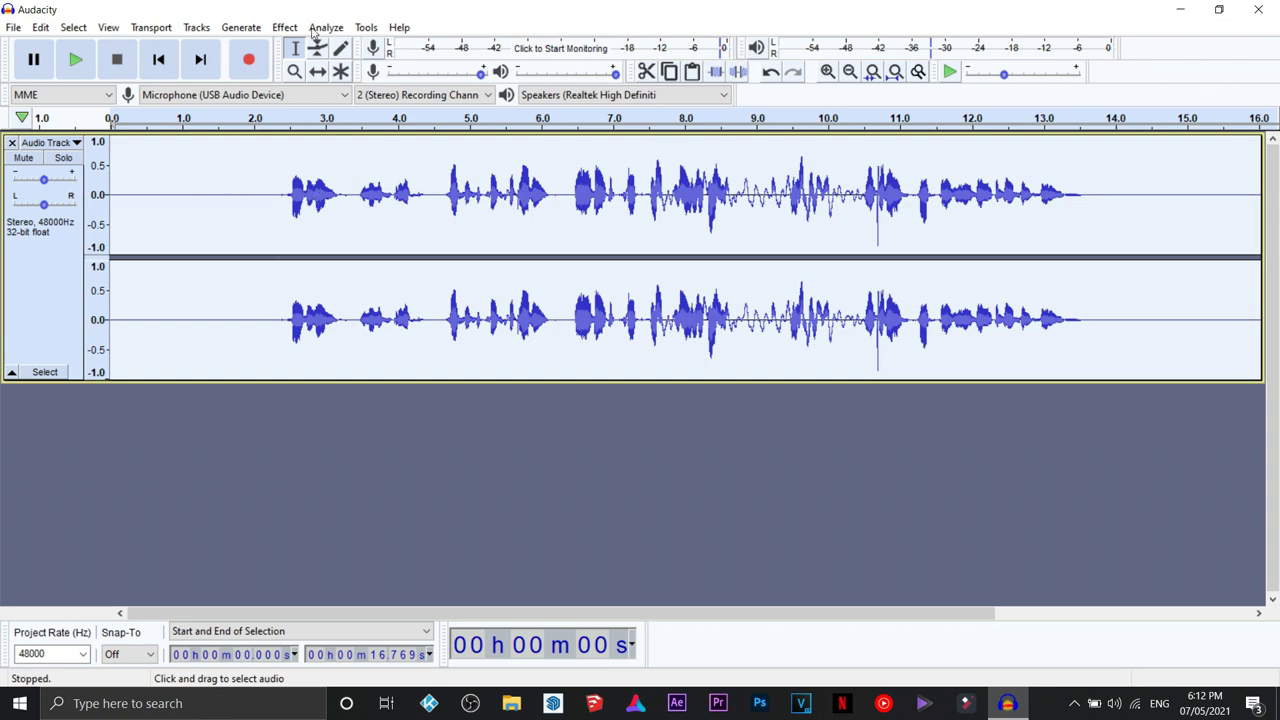
key(ctrl+1)
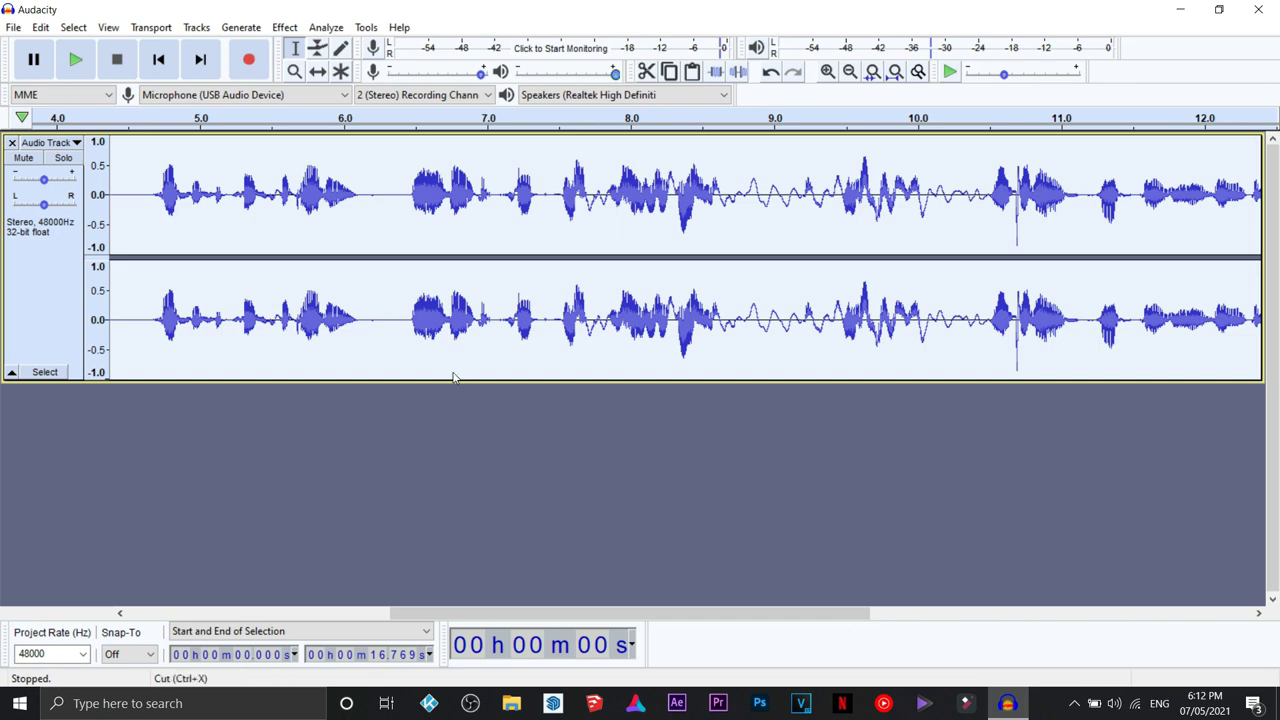
key(ctrl+3)
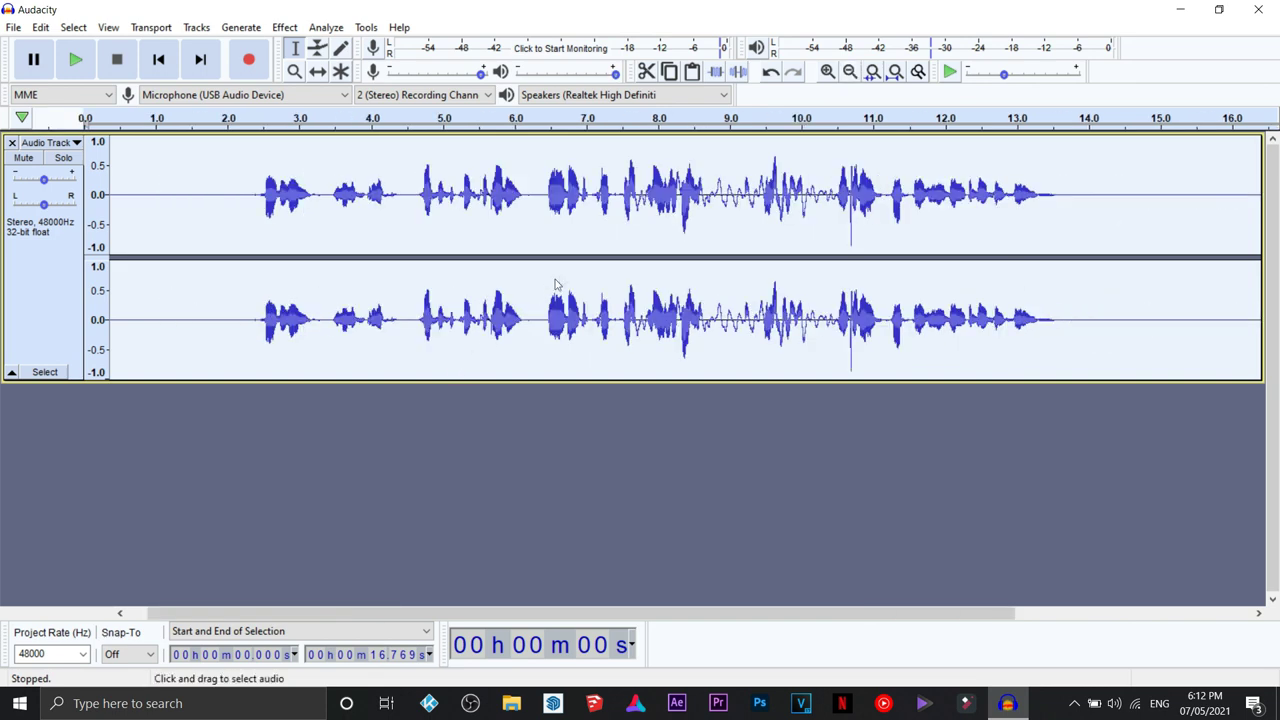
click(221, 280)
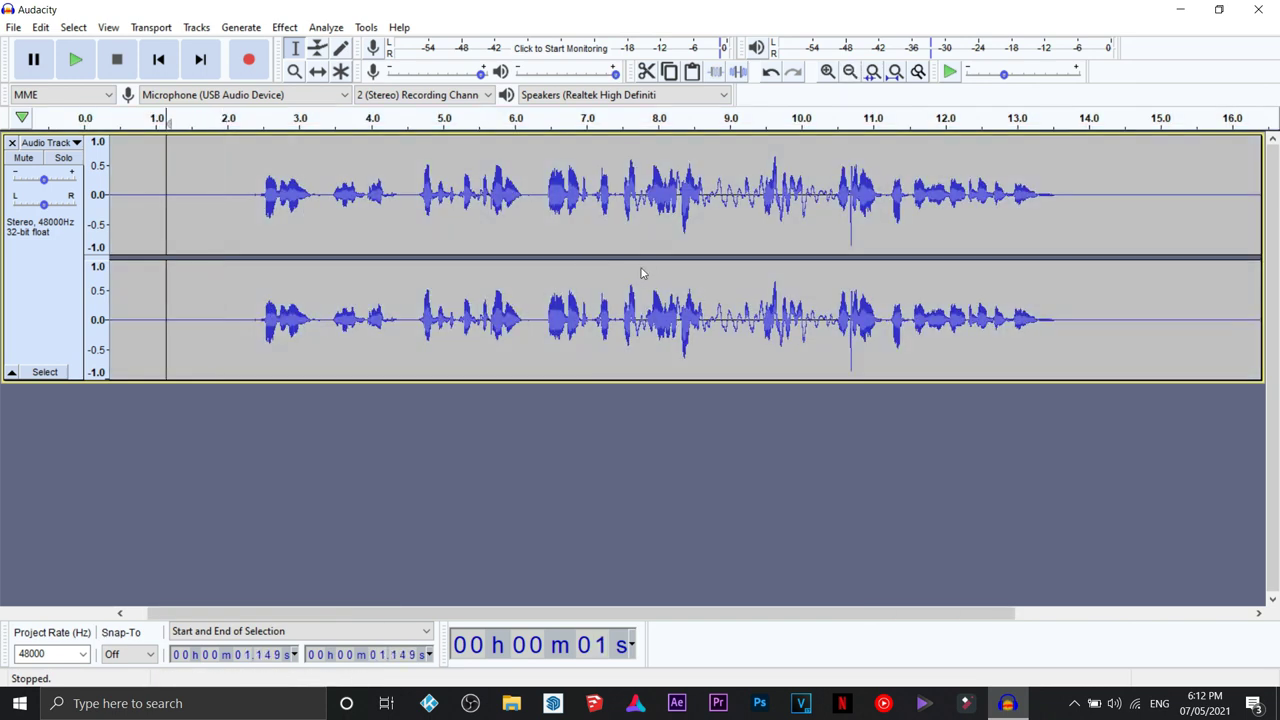
key(Home)
key(space)
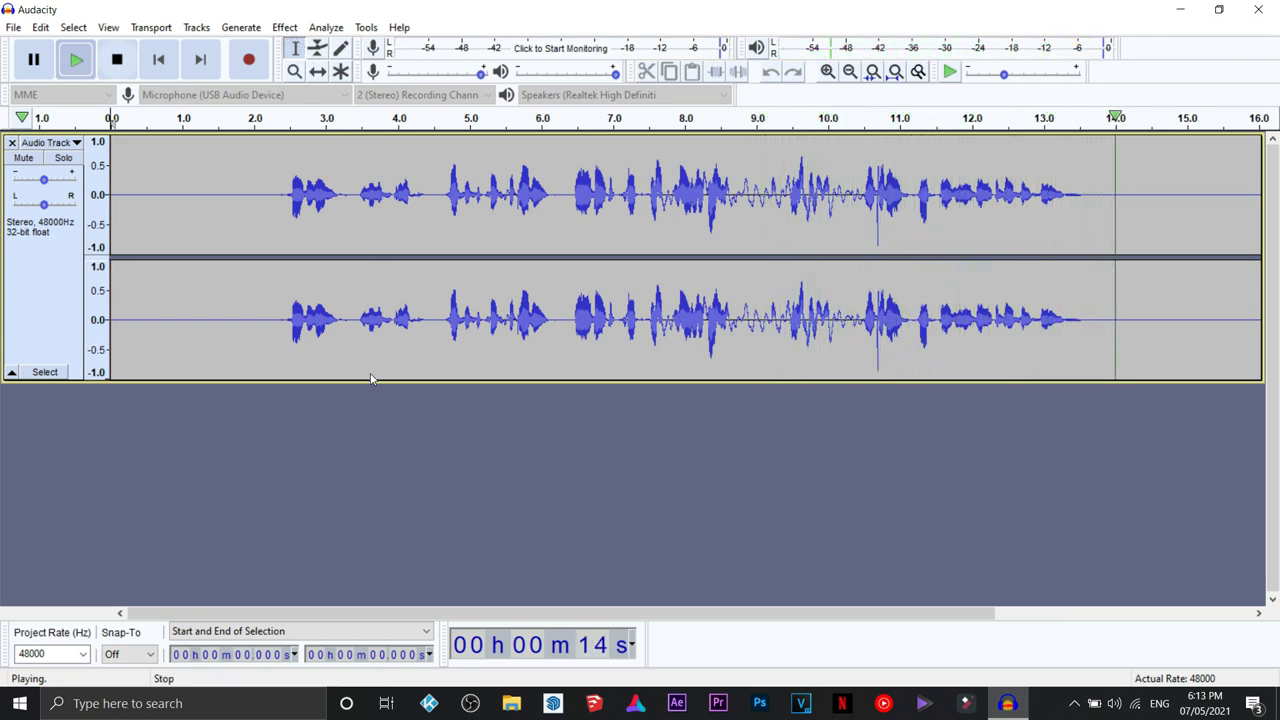
click(158, 60)
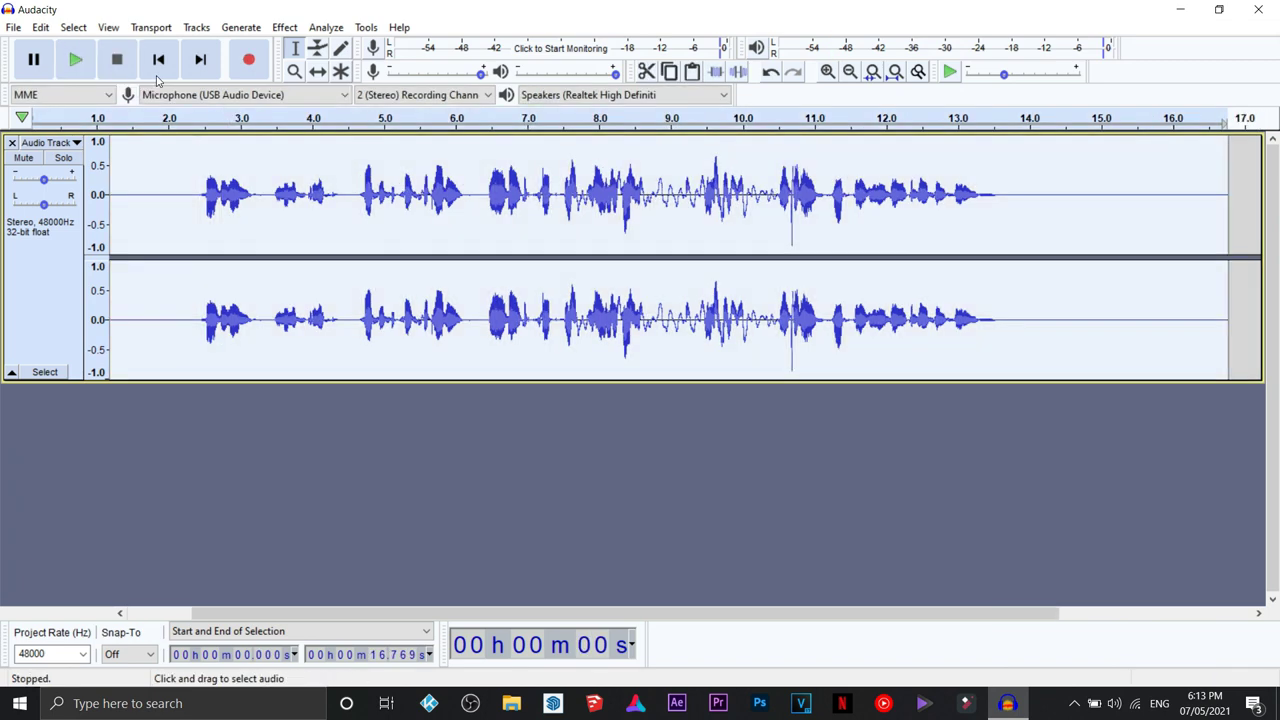
- Compress the whole track at −19 dB threshold, 2:1 ratio with make-up gain, and play it back
click(285, 27)
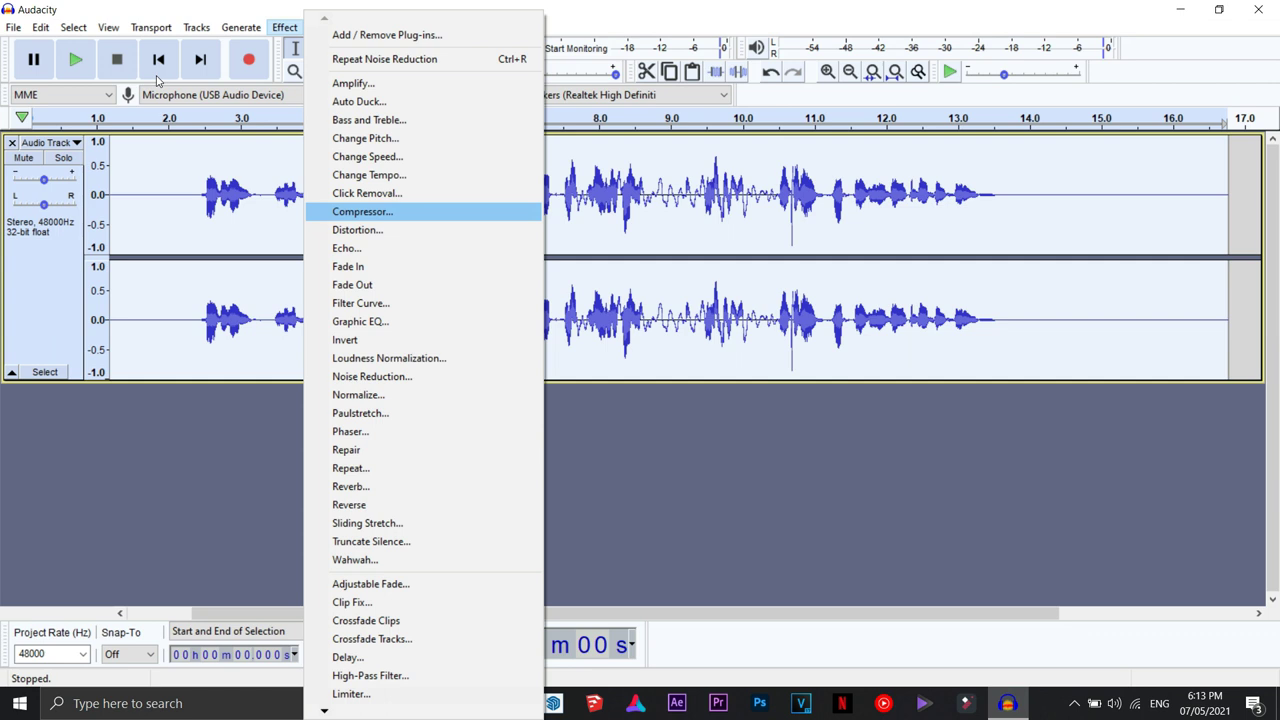
key(Return)
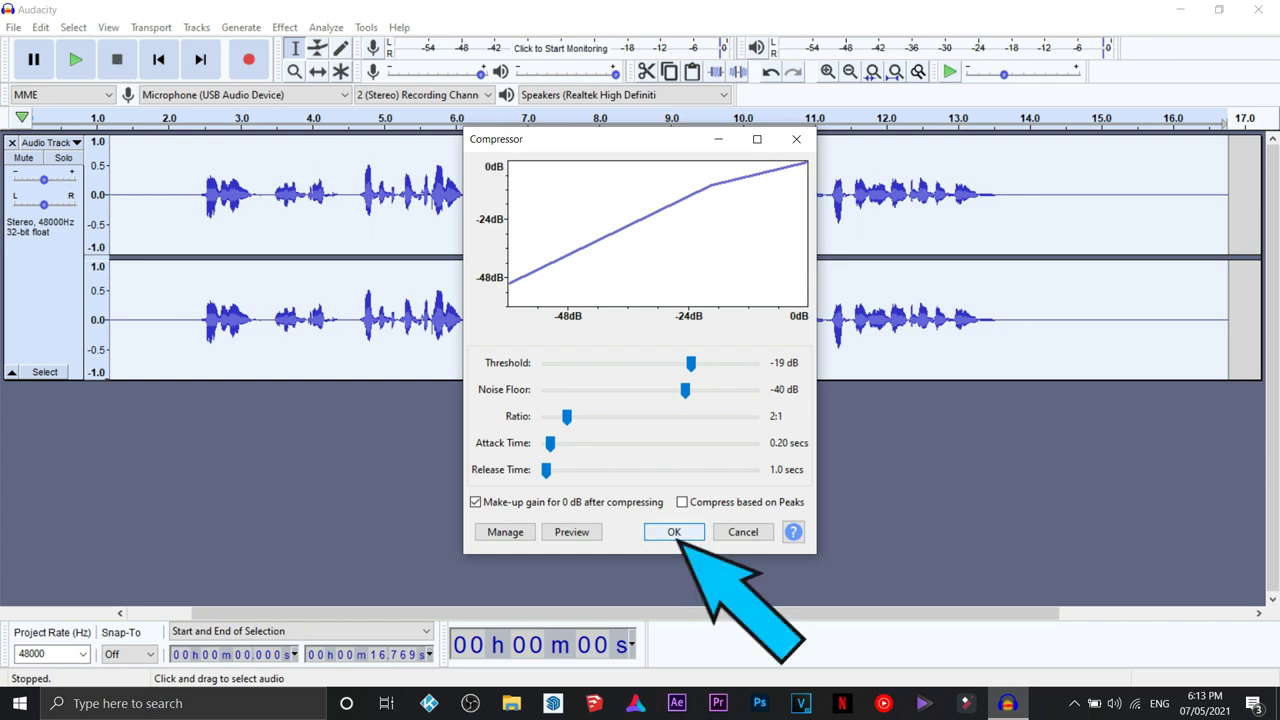
click(674, 532)
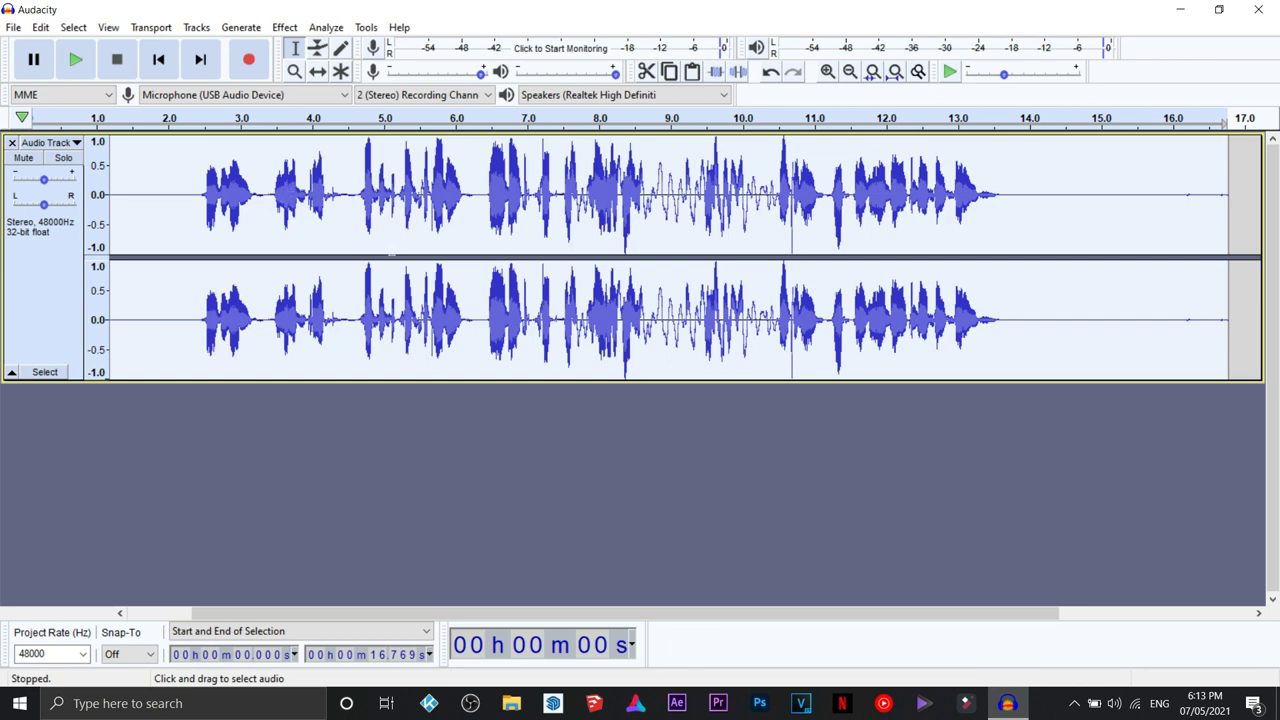
click(76, 60)
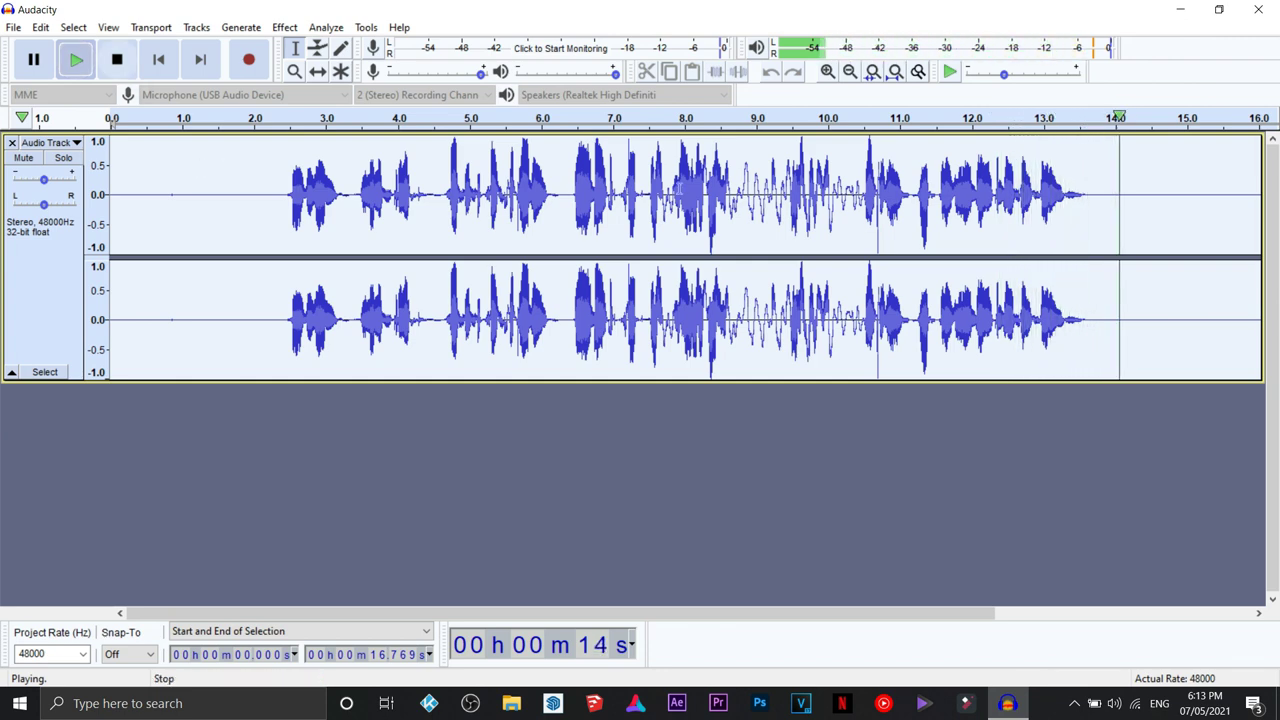
click(116, 59)
- After a brief preview from 0.64 s, boost the whole track's bass and treble by 5.0 dB each
click(156, 200)
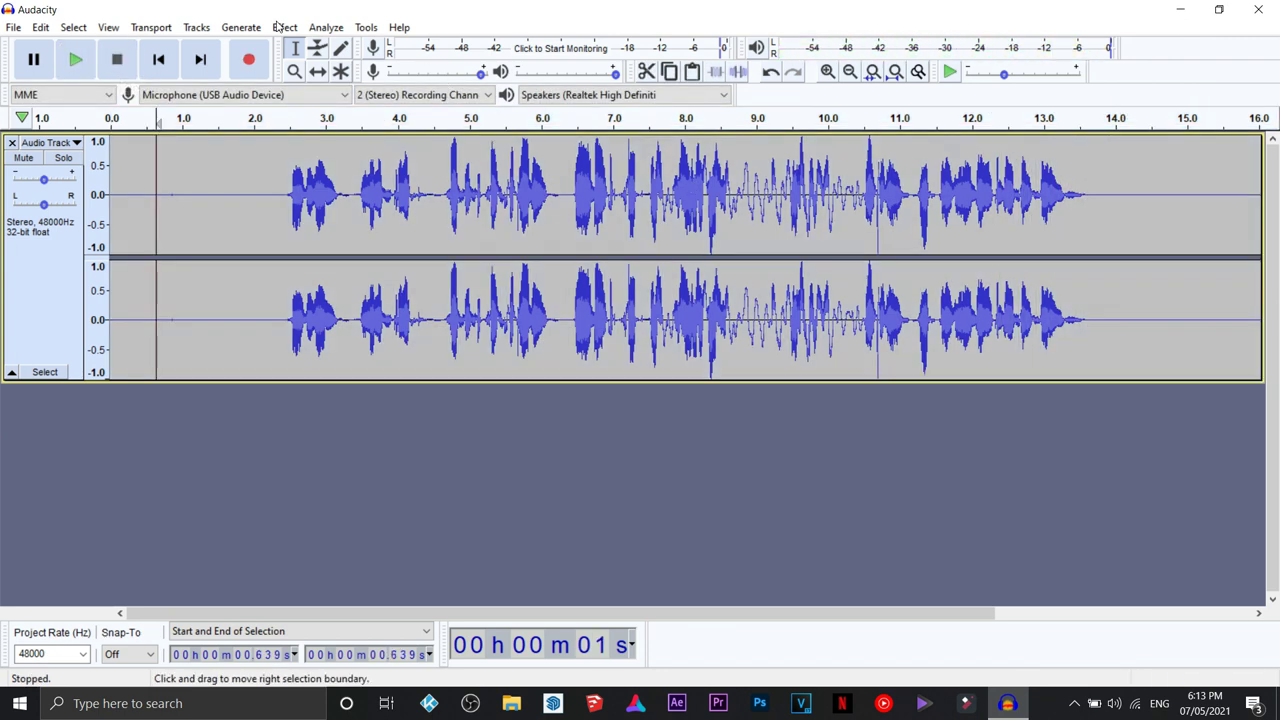
key(space)
key(space)
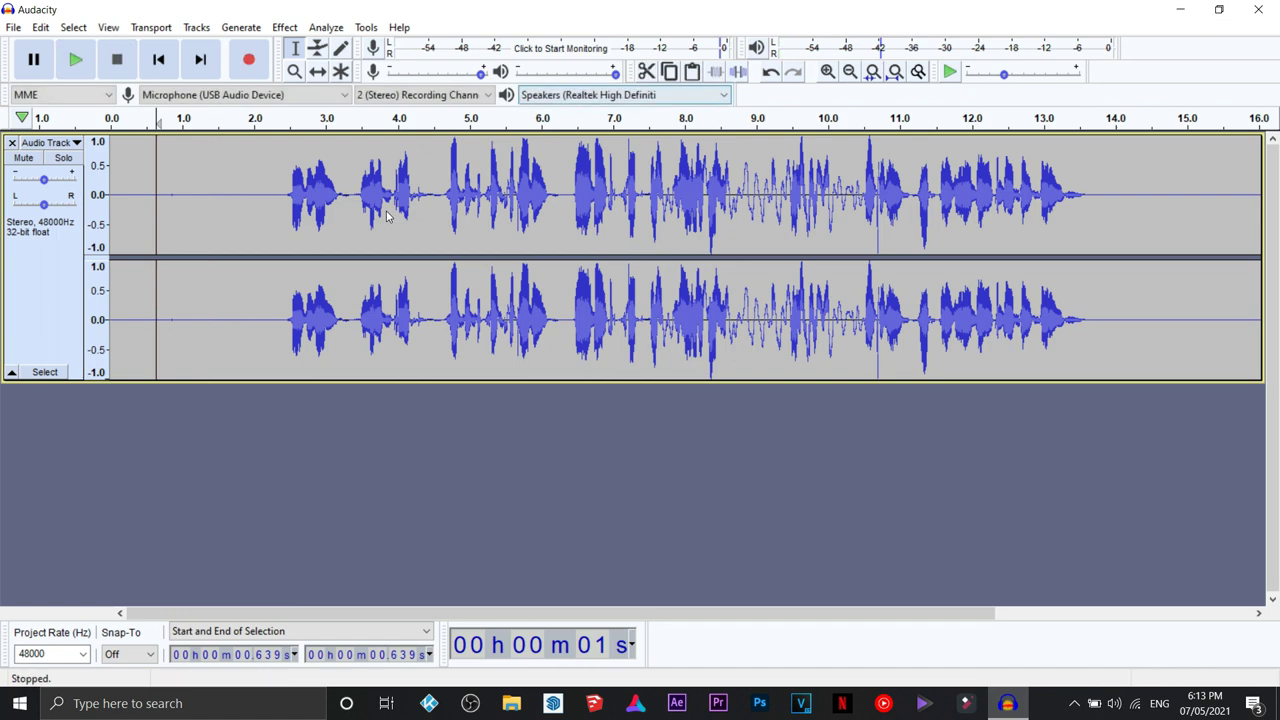
key(ctrl+a)
key(alt+n)
key(Right)
key(Left)
key(Escape)
key(alt+c)
key(Down)
key(Down)
key(Down)
key(Down)
key(Down)
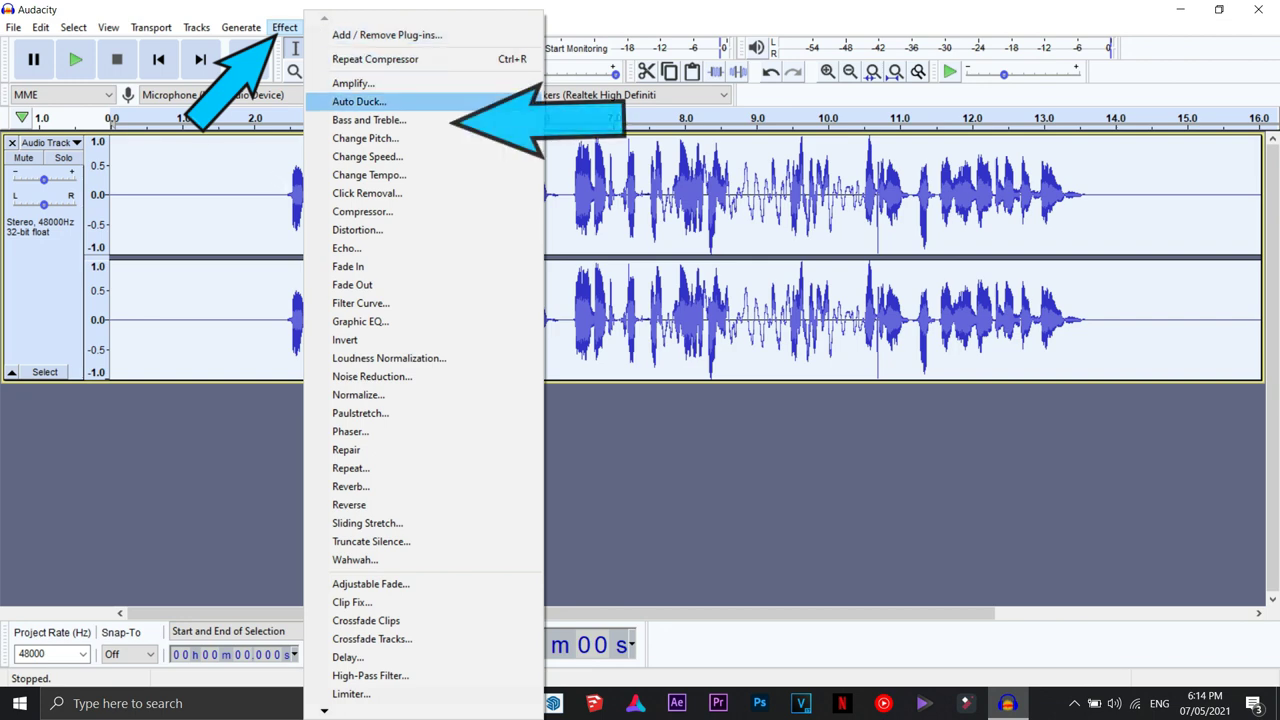
key(Return)
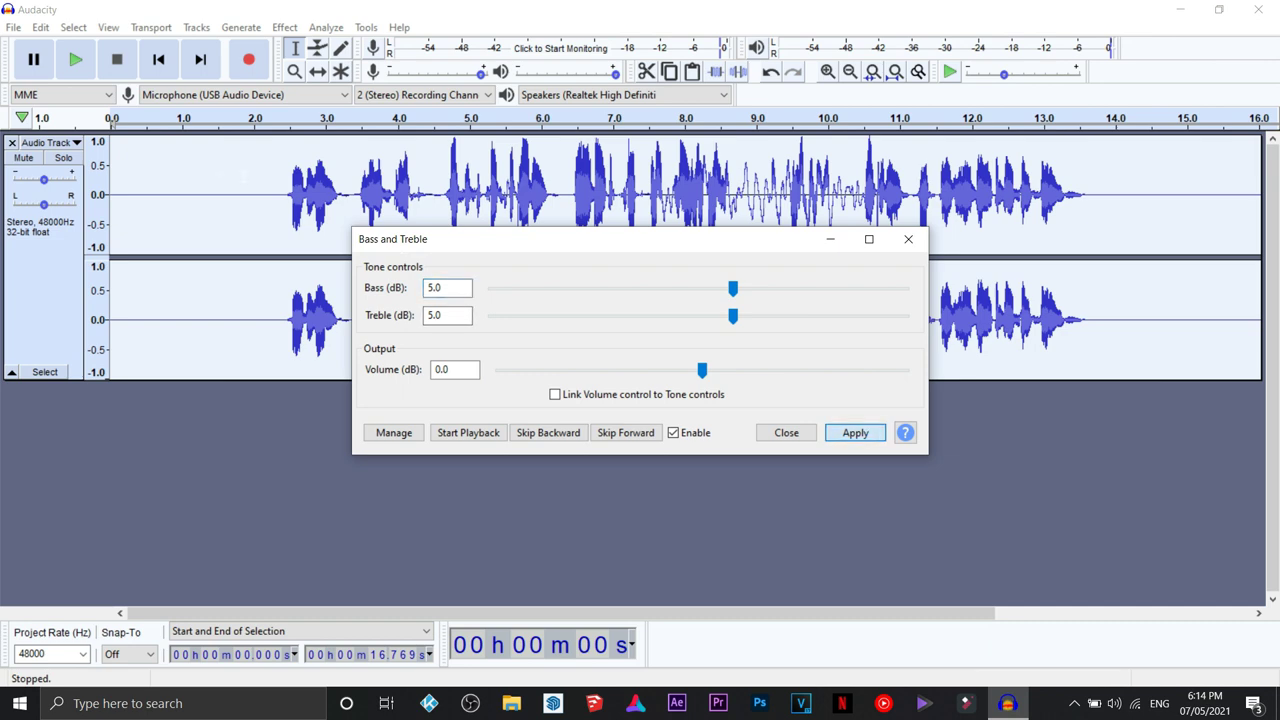
key(Return)
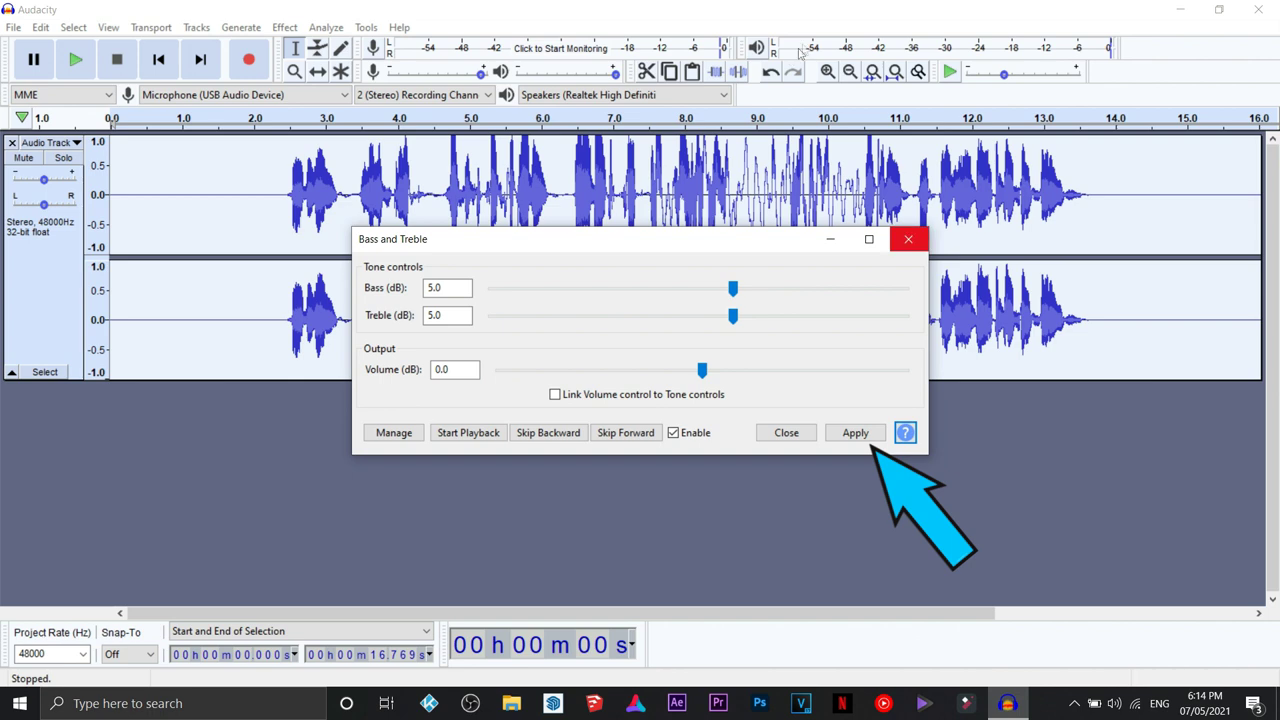
key(Escape)
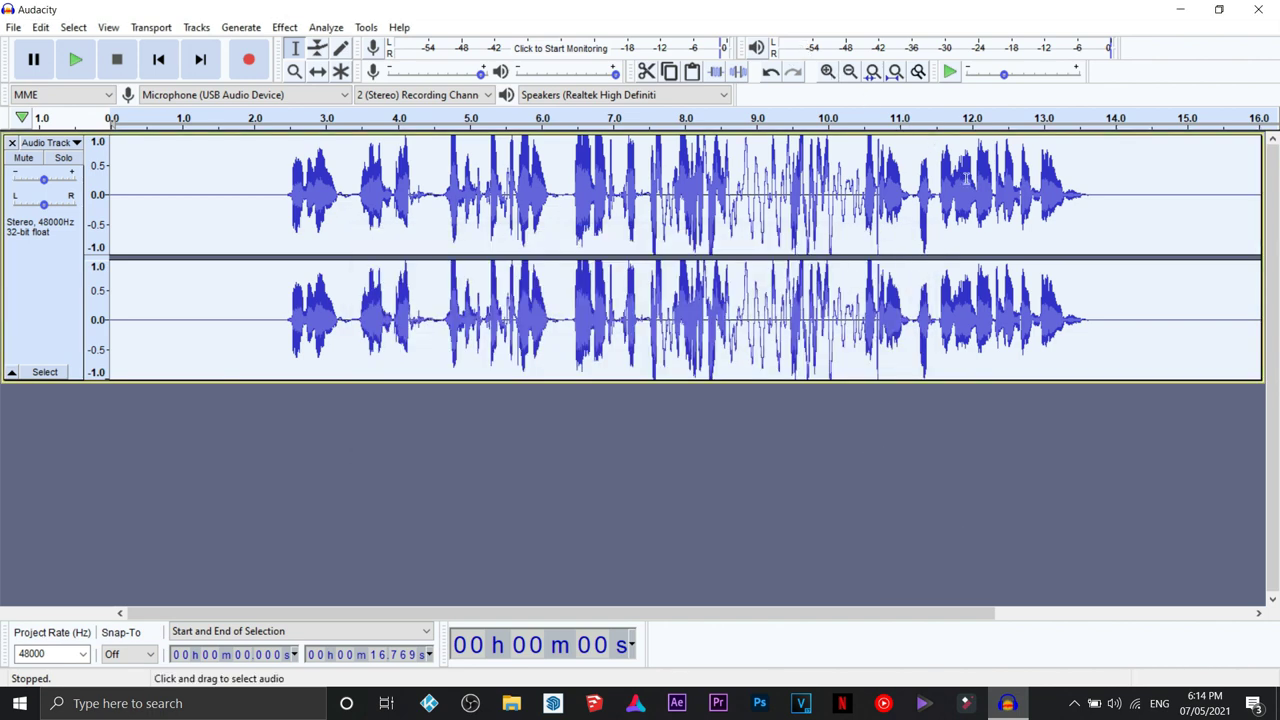
- Compress the 4.667–8.615 s section of the recording
drag(447, 190, 728, 190)
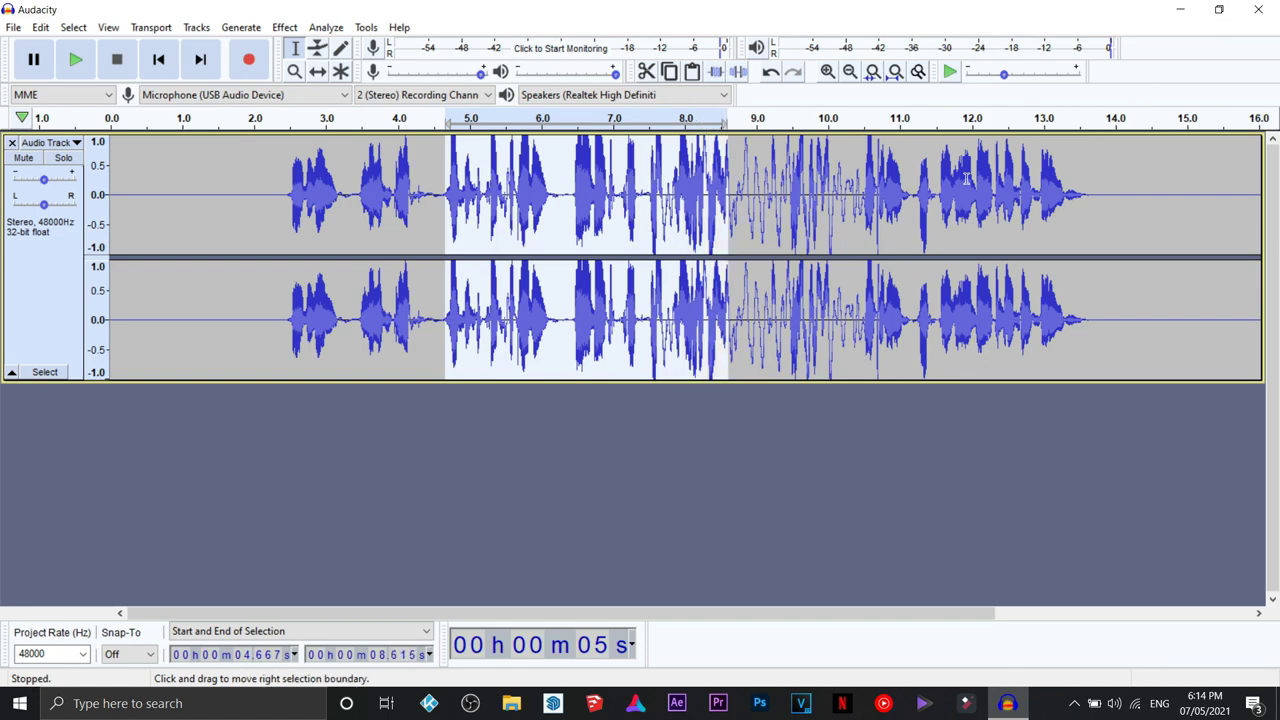
click(284, 27)
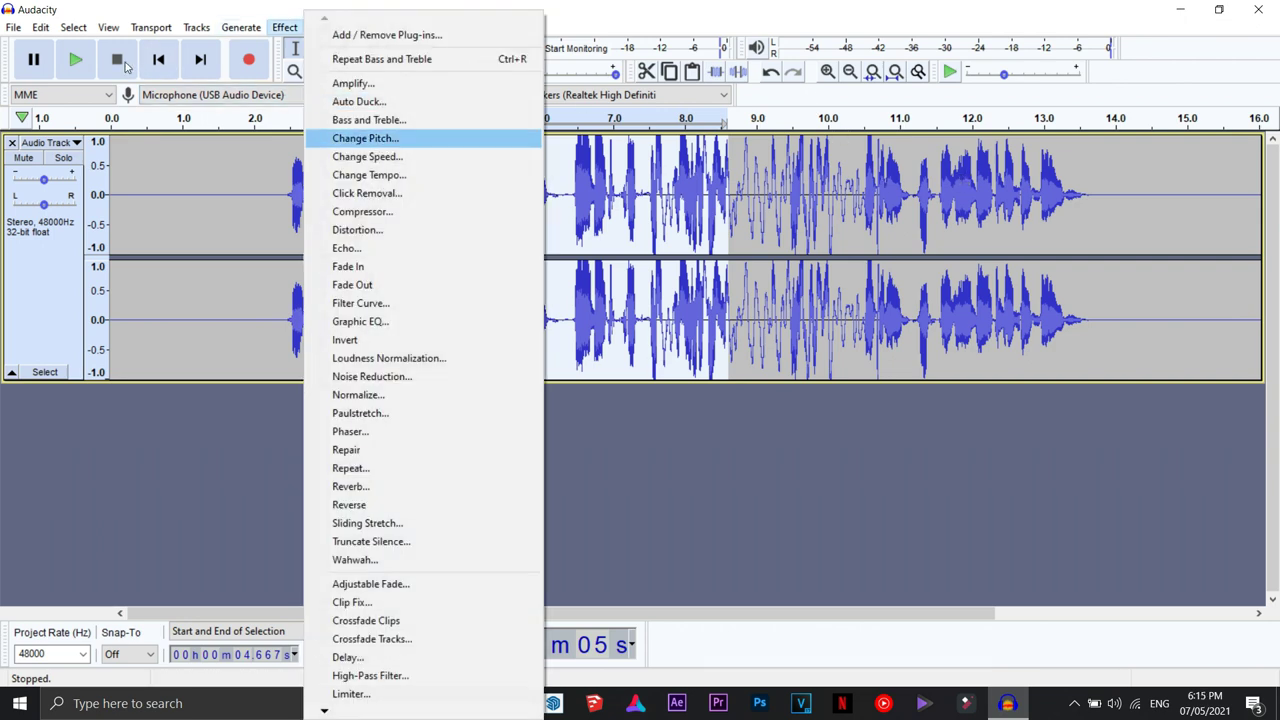
click(362, 211)
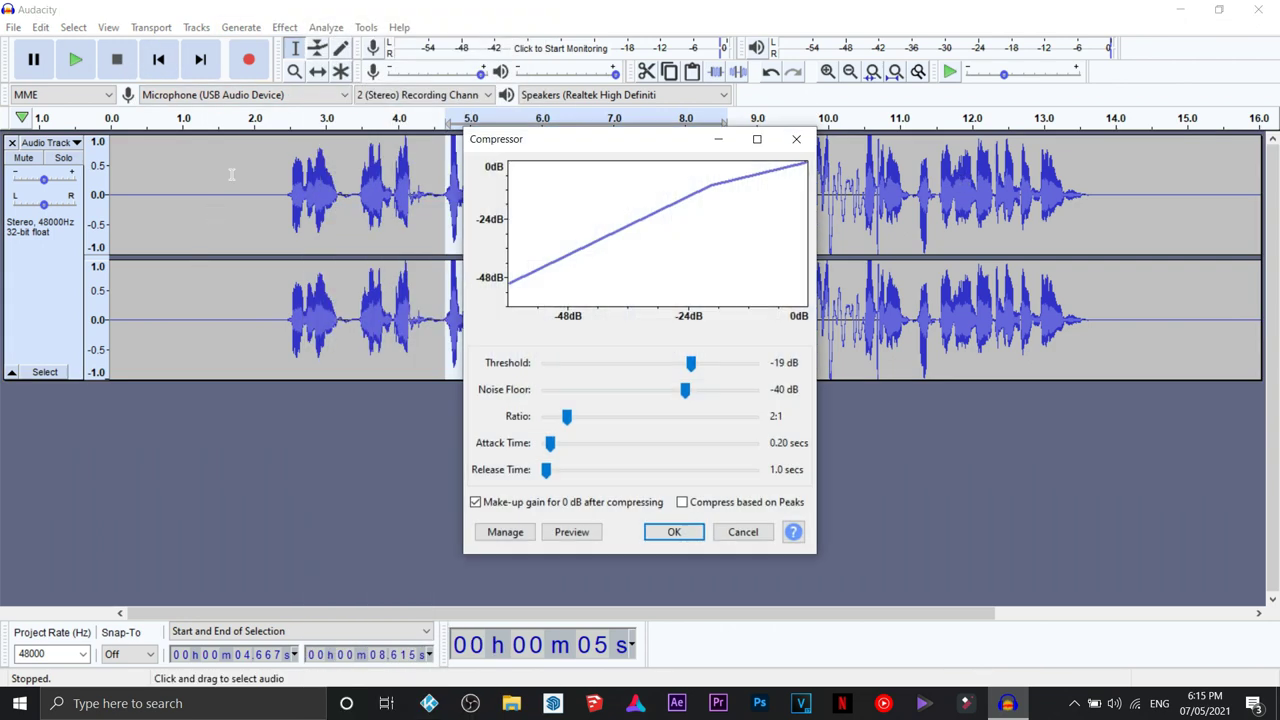
key(Return)
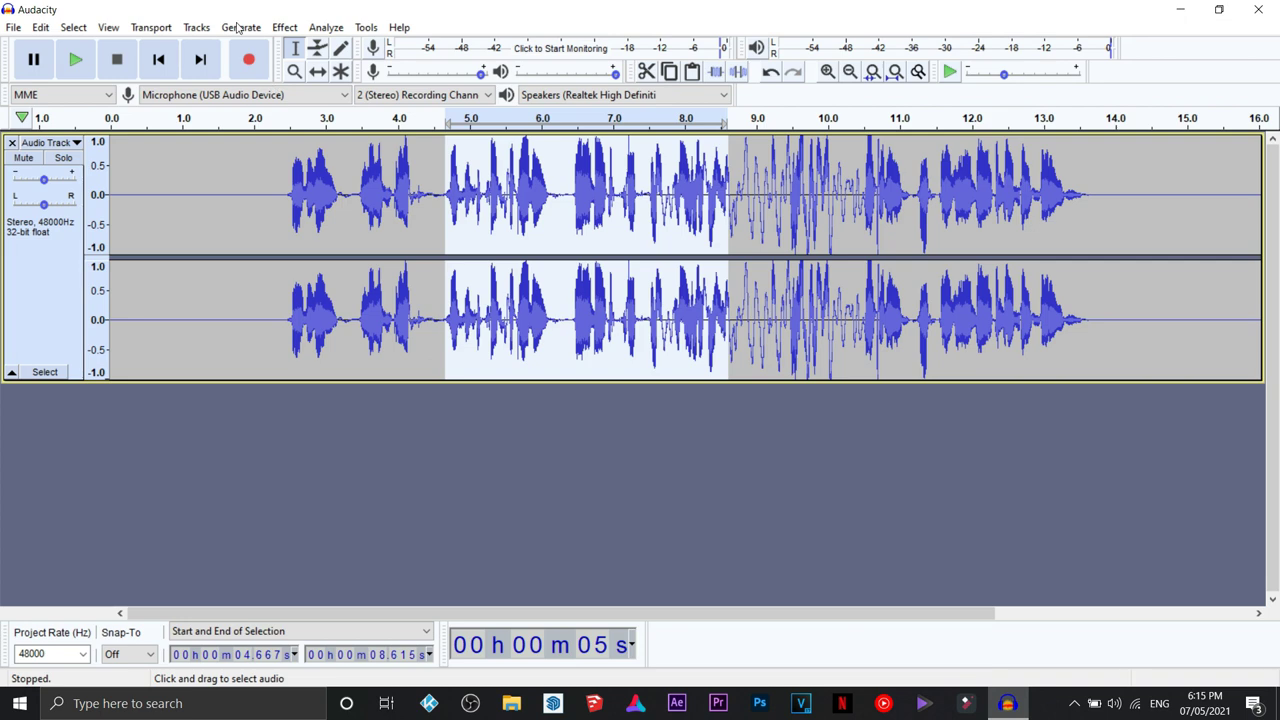
- Compress the 9.462–10.704 s section as well, then play the recording back
drag(878, 200, 789, 200)
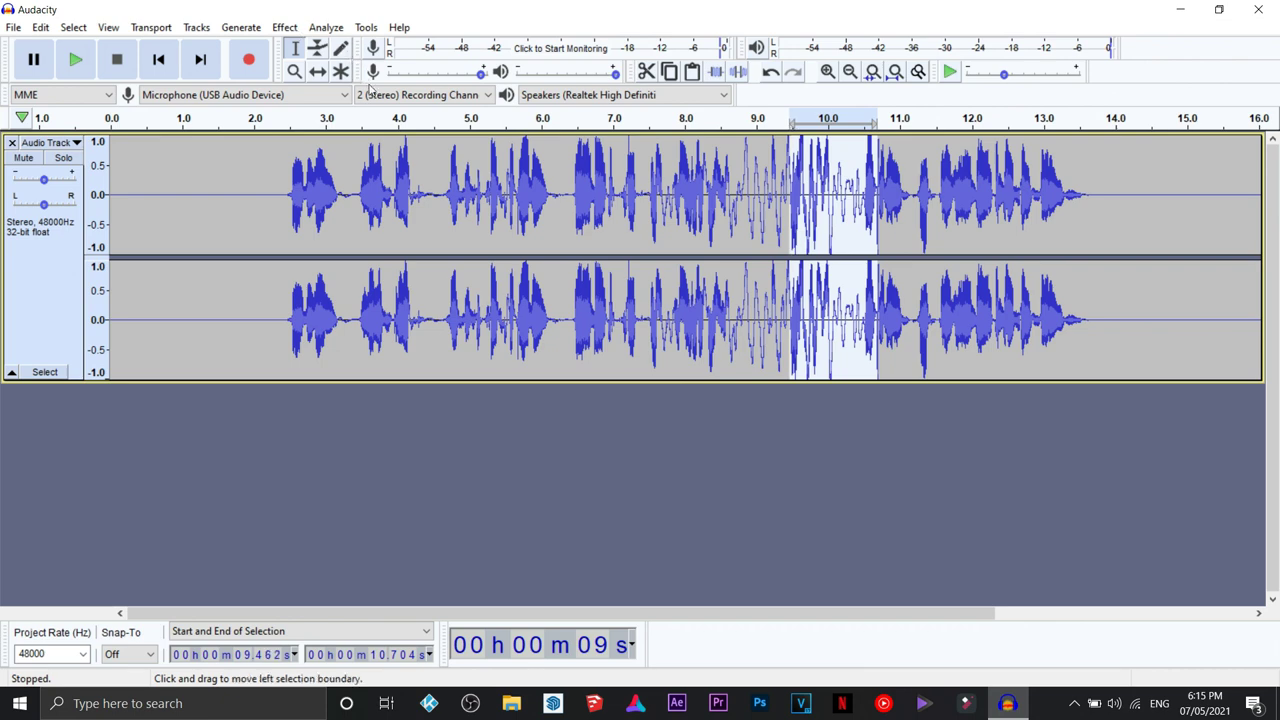
key(alt+c)
key(Down)
key(Down)
key(Down)
key(Down)
key(Down)
key(Down)
key(Down)
key(Down)
key(Down)
key(Down)
key(Down)
key(Up)
key(Return)
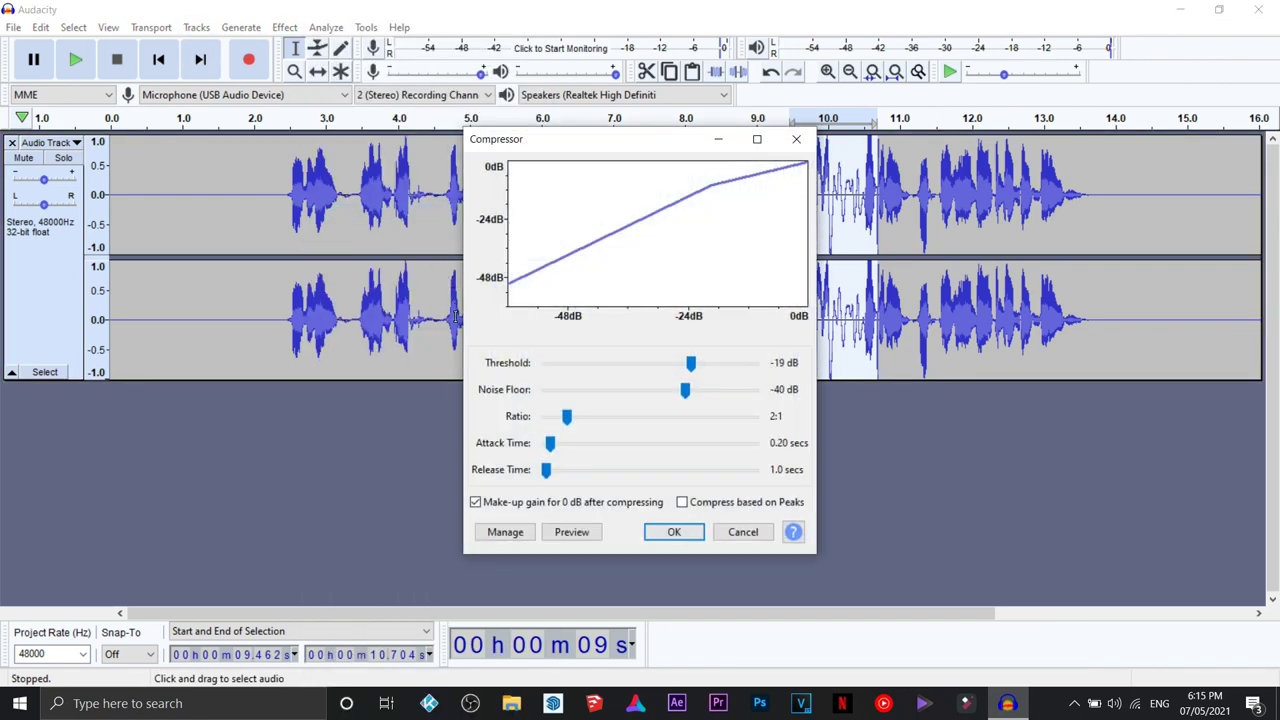
key(Return)
key(space)
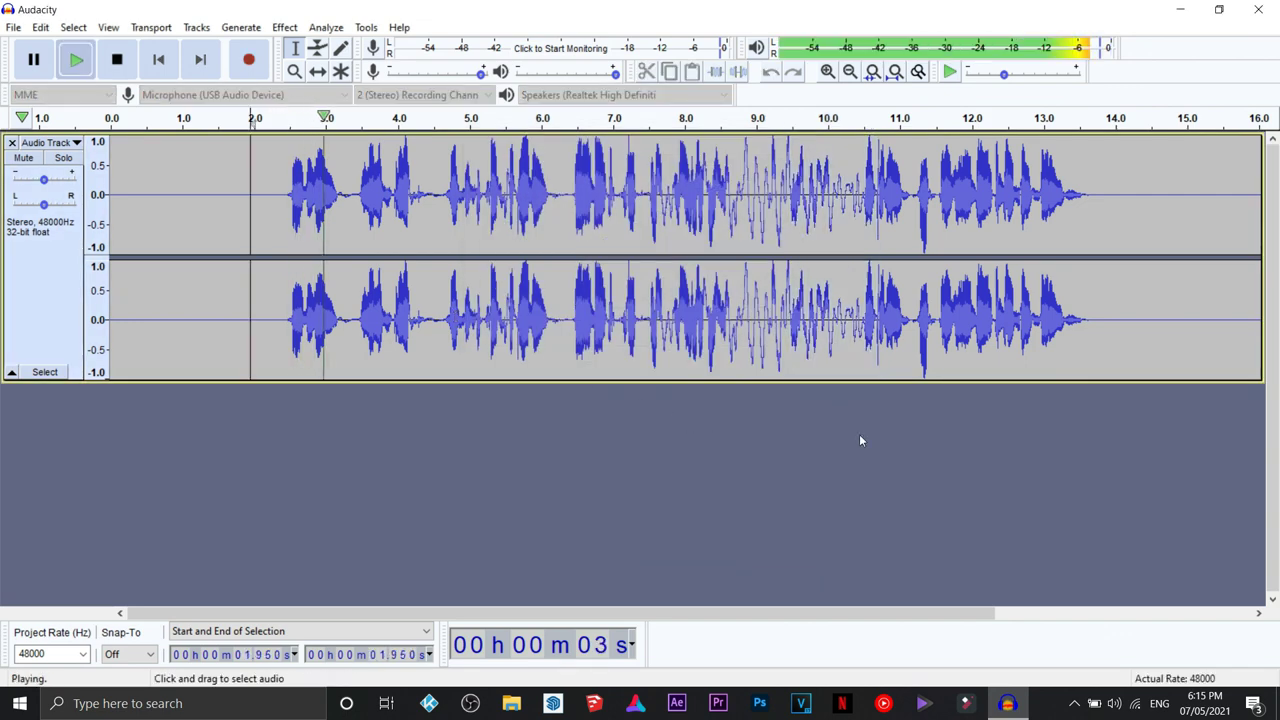